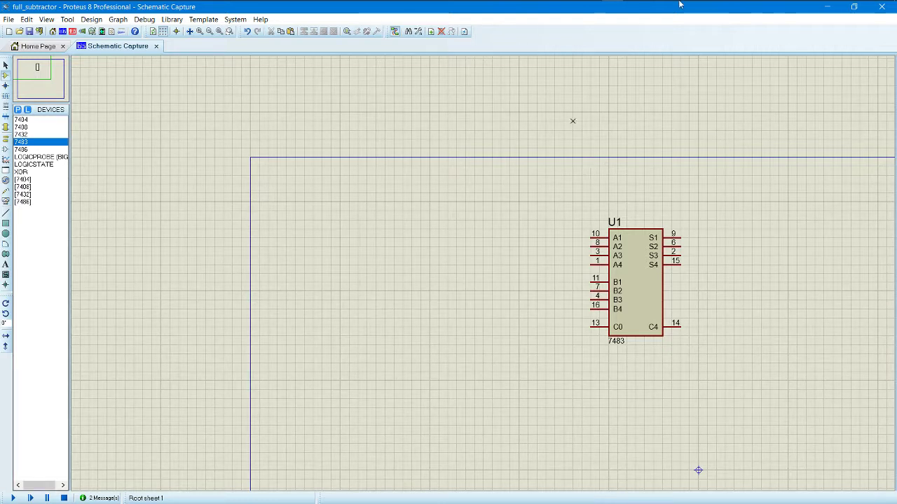
# Consult Fig. 3, the 2-bit full adder block diagram, in the DLD_EXP_4 student manual PDF in the browser.
pyautogui.click(642, 6)
pyautogui.scroll(-2, 345, 186)
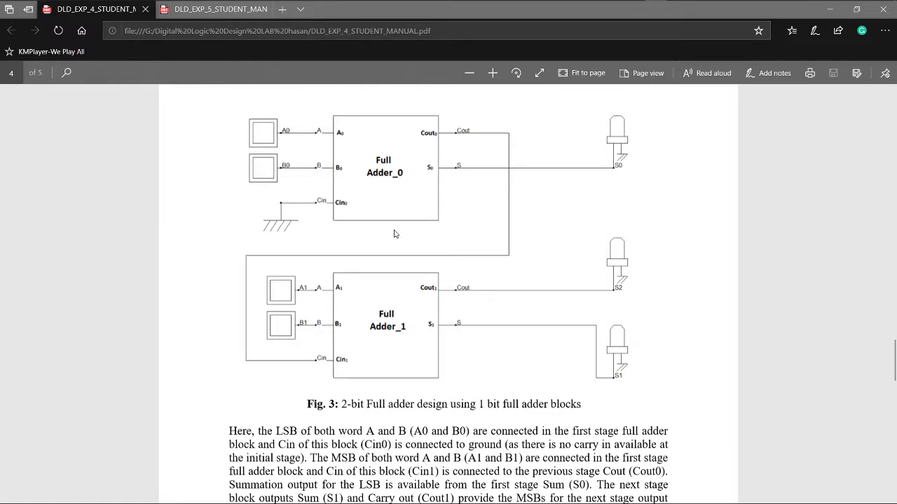
pyautogui.click(829, 8)
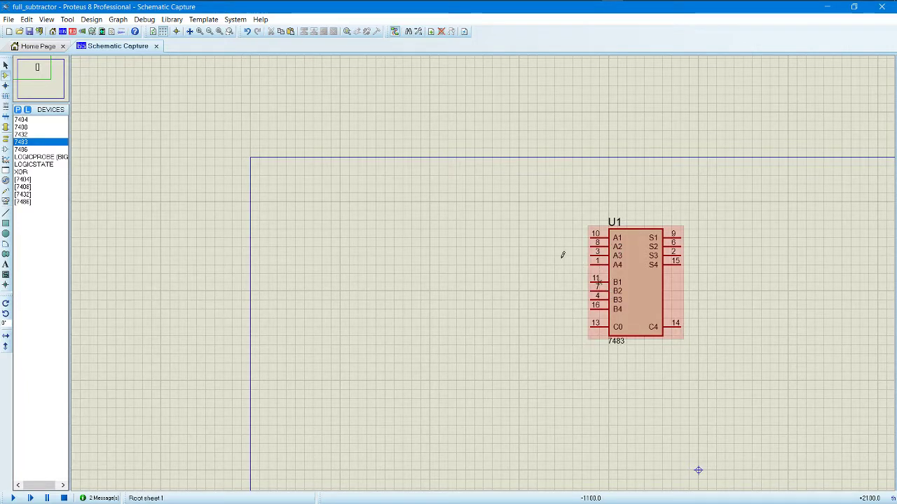
# Place two LOGICSTATE inputs, one below the other, on the input side of the 7483 adder.
pyautogui.scroll(-1, 518, 252)
pyautogui.scroll(2, 483, 271)
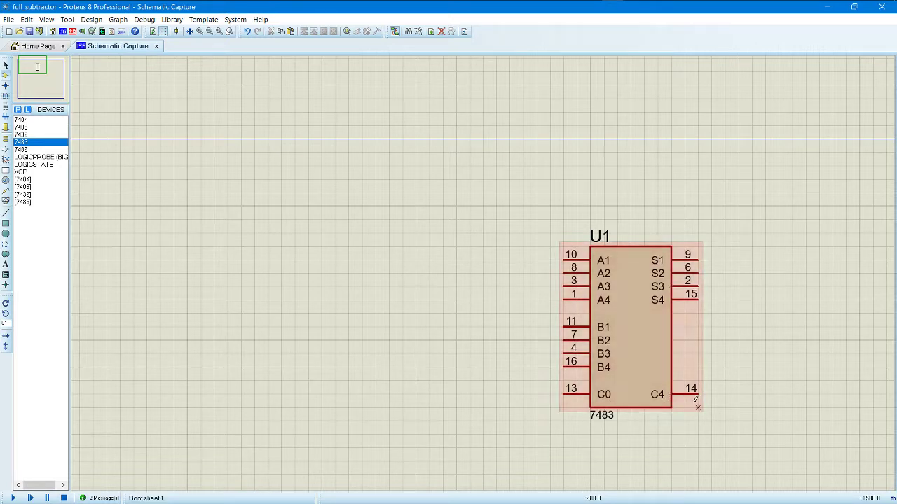
pyautogui.click(33, 164)
pyautogui.click(469, 260)
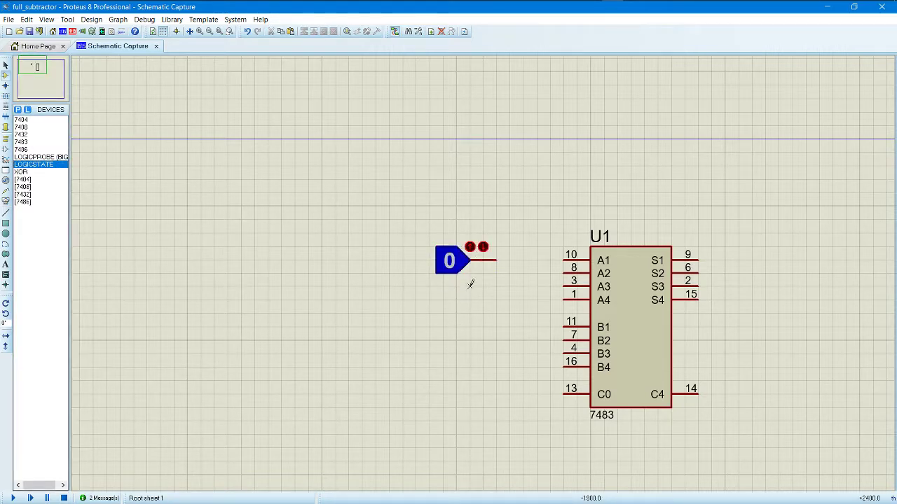
pyautogui.scroll(-2, 462, 255)
pyautogui.scroll(2, 484, 271)
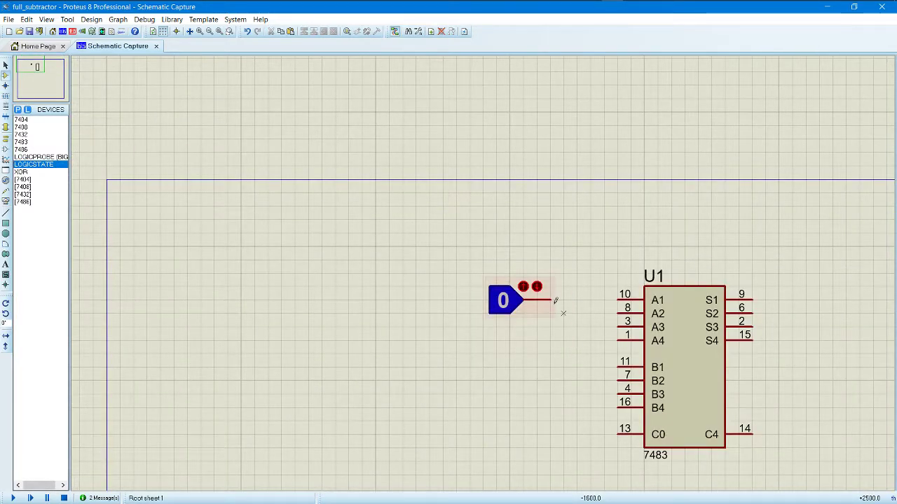
pyautogui.scroll(-2, 484, 271)
pyautogui.scroll(2, 596, 420)
pyautogui.scroll(1, 484, 270)
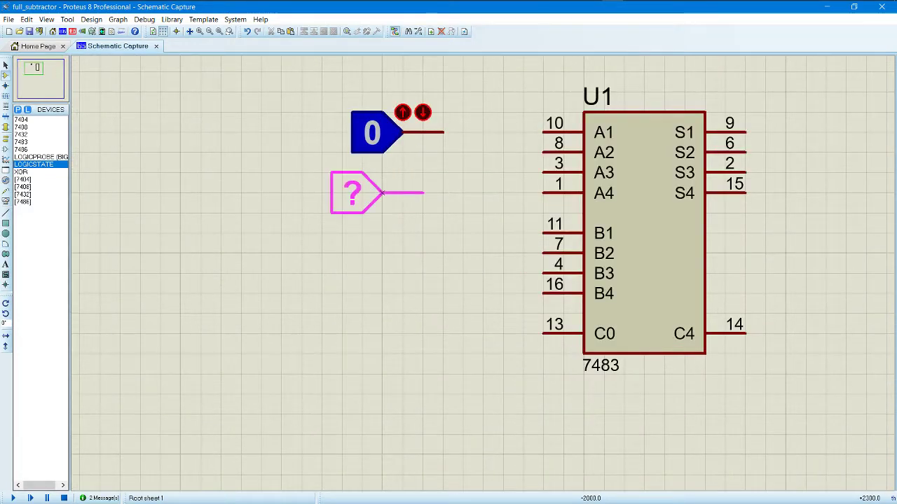
pyautogui.click(382, 184)
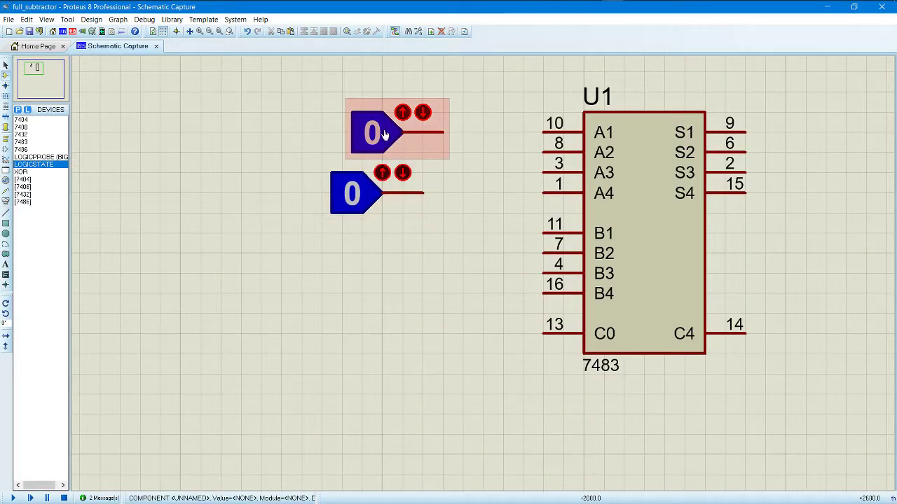
# Toggle the upper logic state repeatedly between 0 and 1, finishing at 0.
pyautogui.click(363, 137)
pyautogui.click(360, 135)
pyautogui.click(370, 133)
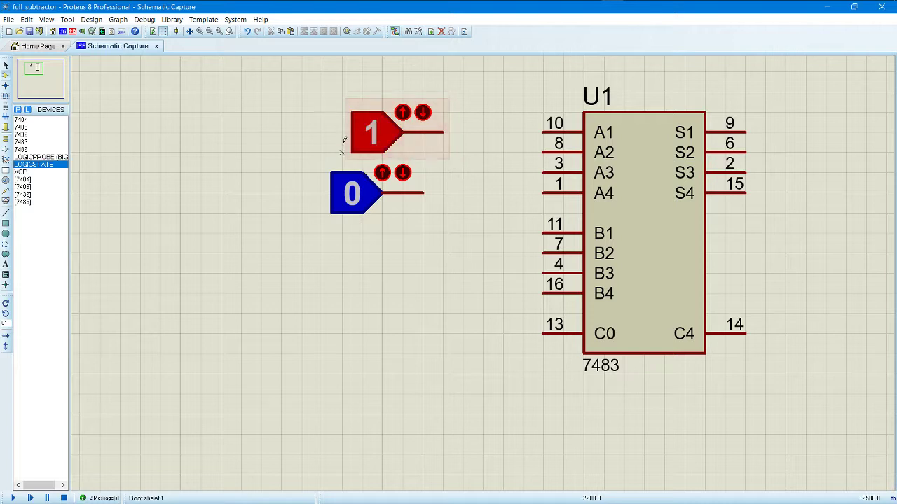
pyautogui.click(372, 137)
pyautogui.click(376, 145)
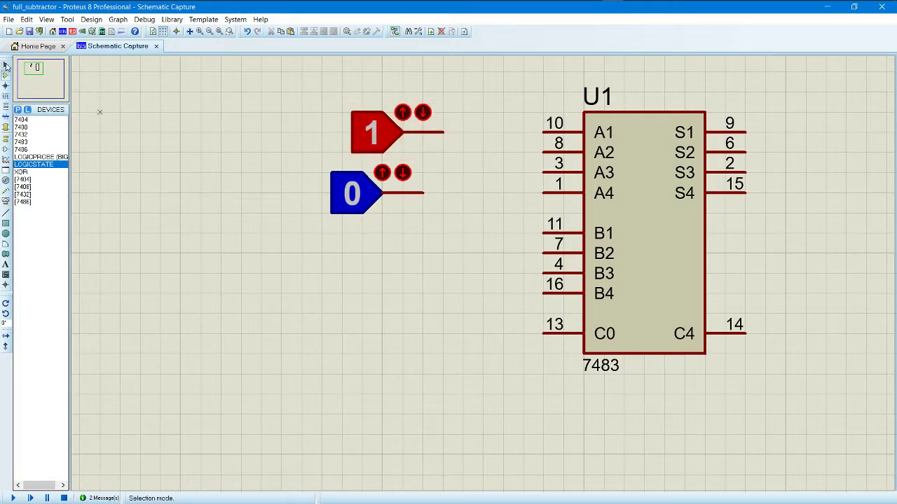
pyautogui.click(374, 140)
pyautogui.click(374, 140)
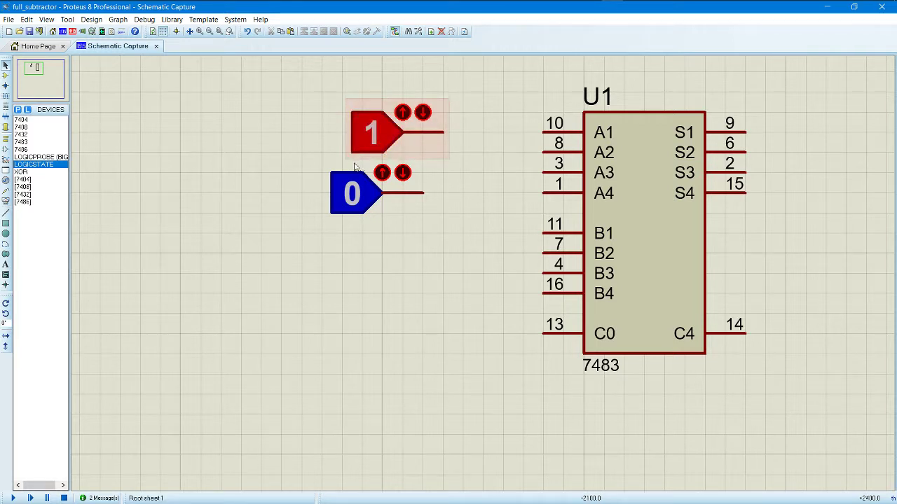
pyautogui.click(375, 140)
pyautogui.click(374, 137)
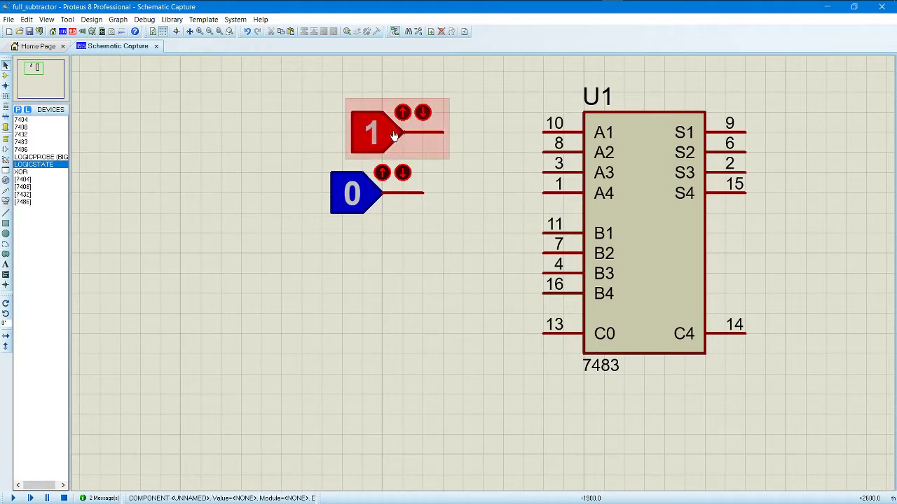
pyautogui.click(392, 138)
pyautogui.click(372, 136)
pyautogui.click(372, 135)
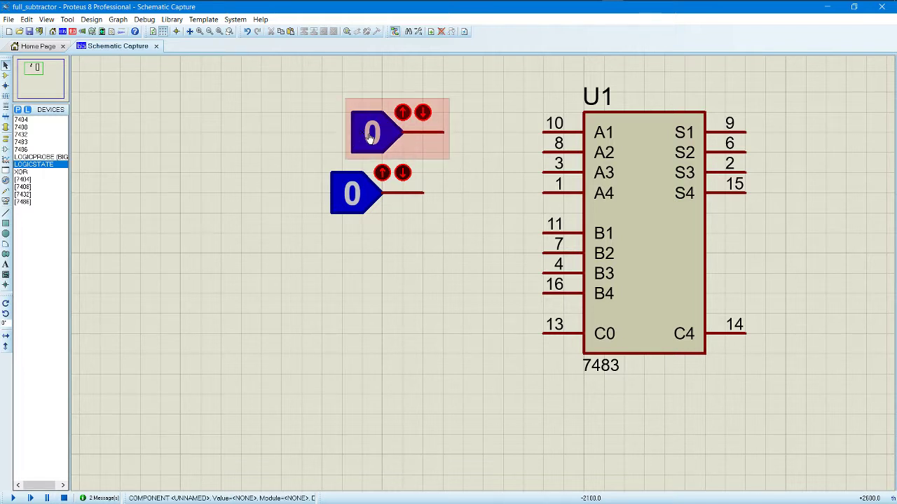
pyautogui.click(365, 136)
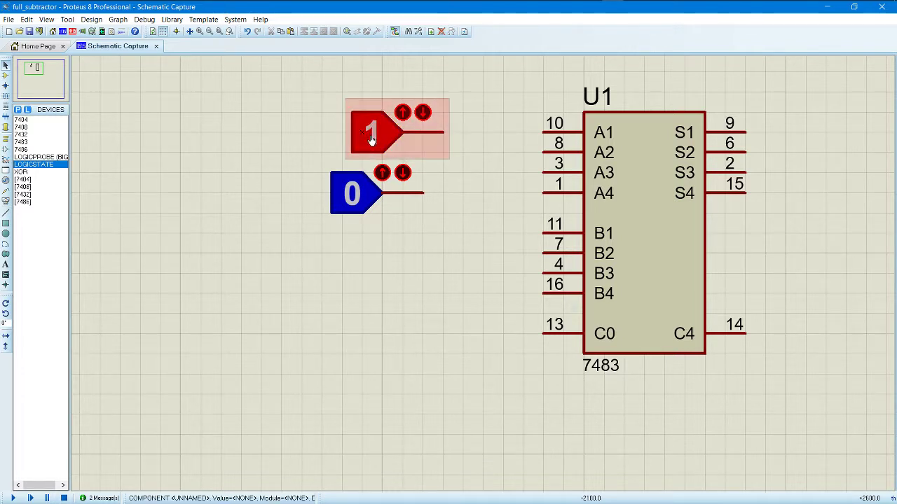
pyautogui.click(402, 148)
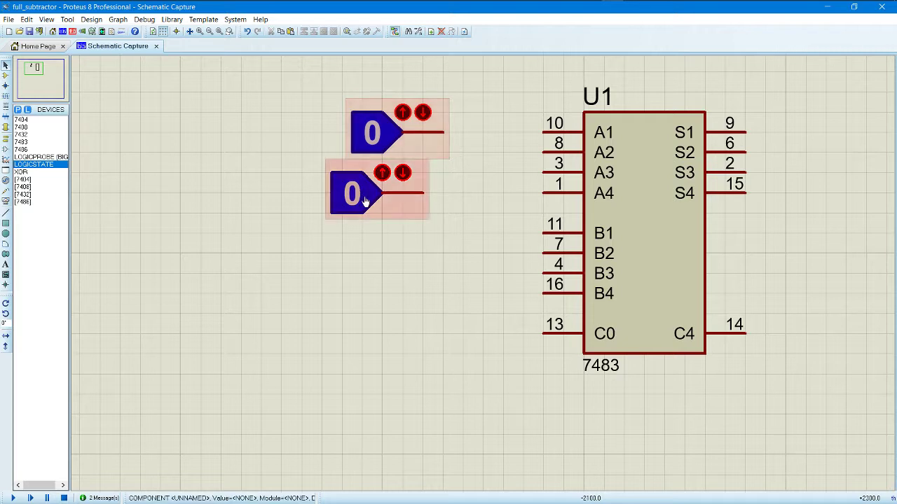
pyautogui.click(376, 141)
pyautogui.click(378, 142)
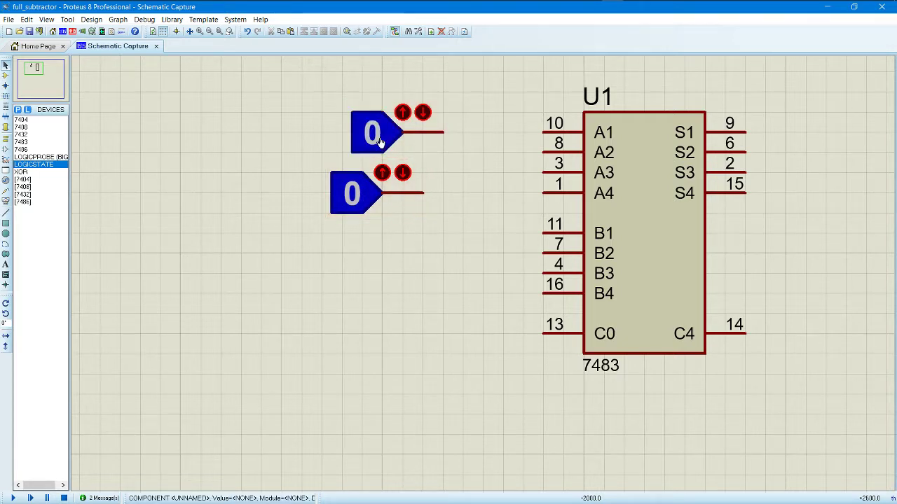
pyautogui.rightClick(404, 134)
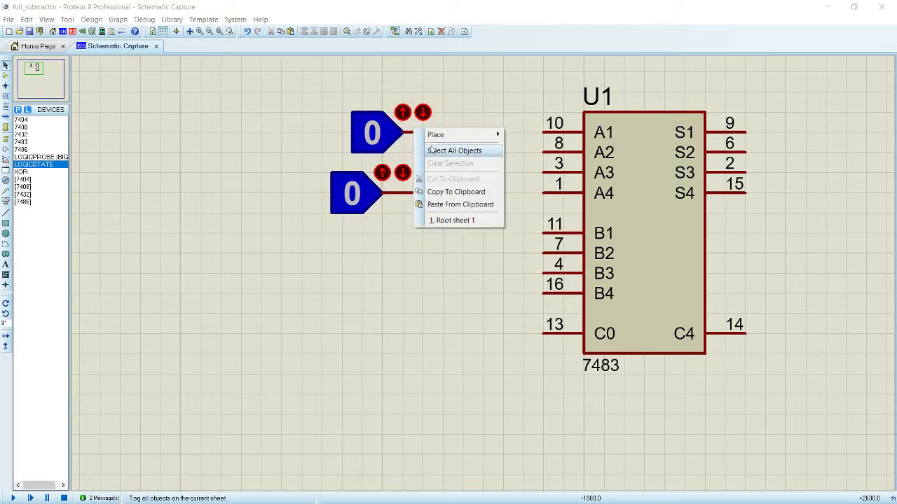
pyautogui.click(382, 143)
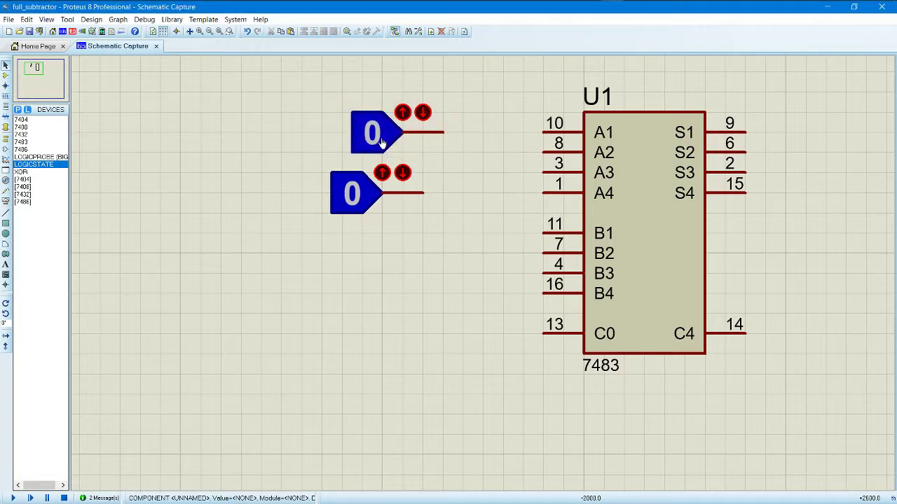
pyautogui.click(380, 142)
pyautogui.scroll(-2, 471, 225)
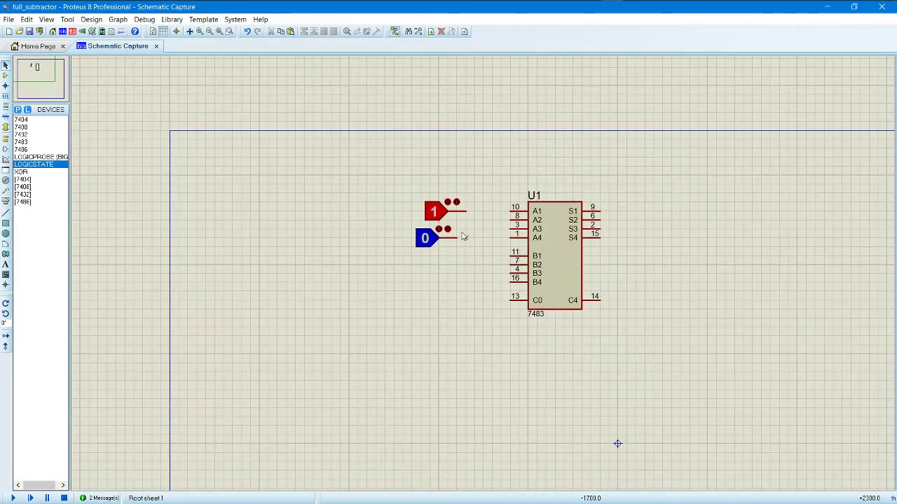
pyautogui.click(433, 211)
# Select both logic states and move them together slightly up and farther away from the 7483.
pyautogui.moveTo(440, 204); pyautogui.dragTo(404, 297)
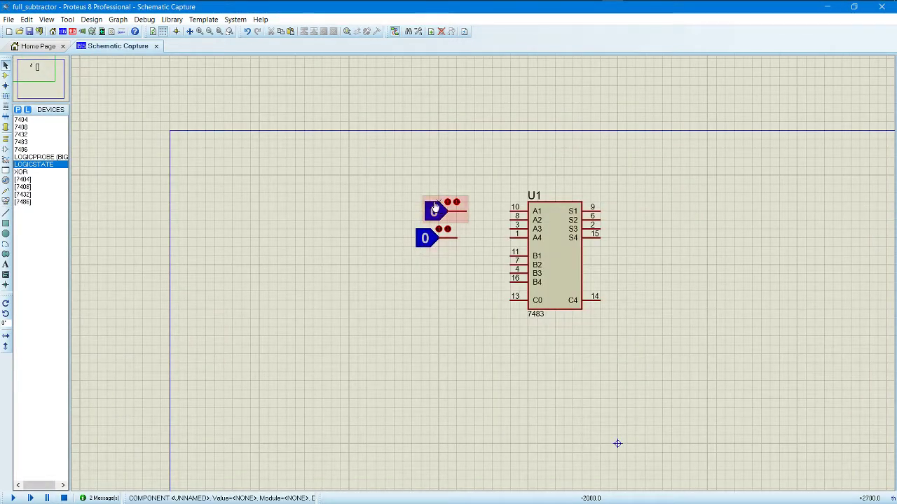
pyautogui.moveTo(403, 192); pyautogui.dragTo(474, 265)
pyautogui.moveTo(456, 227); pyautogui.dragTo(437, 186)
pyautogui.click(440, 161)
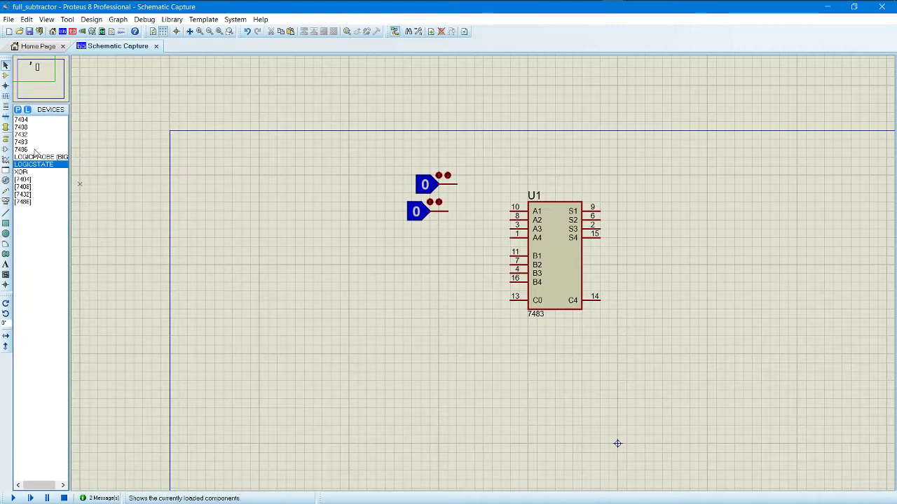
# Place two more LOGICSTATE inputs, stacked vertically, below and to the left of the first pair.
pyautogui.rightClick(327, 220)
pyautogui.click(296, 186)
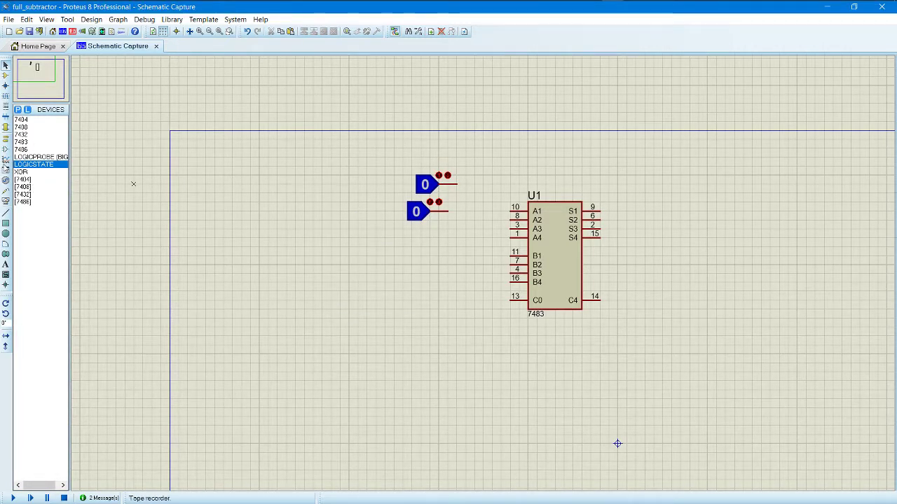
pyautogui.click(373, 225)
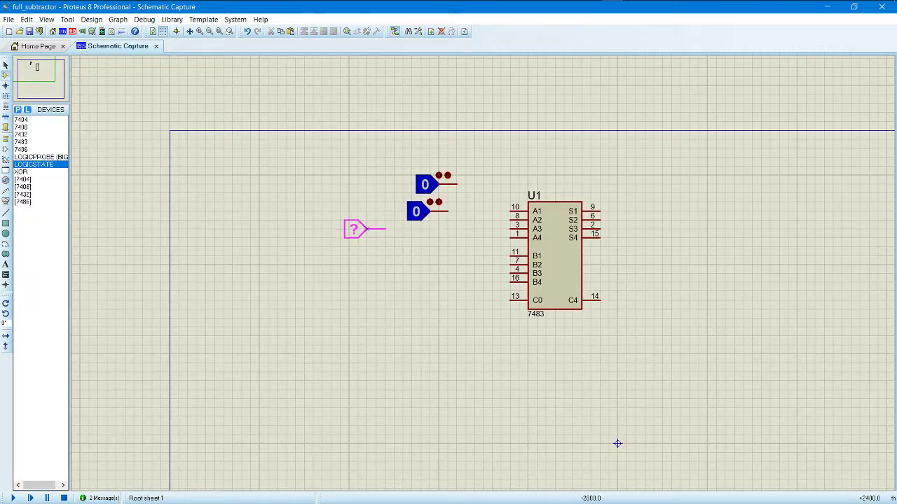
pyautogui.click(360, 229)
pyautogui.click(361, 256)
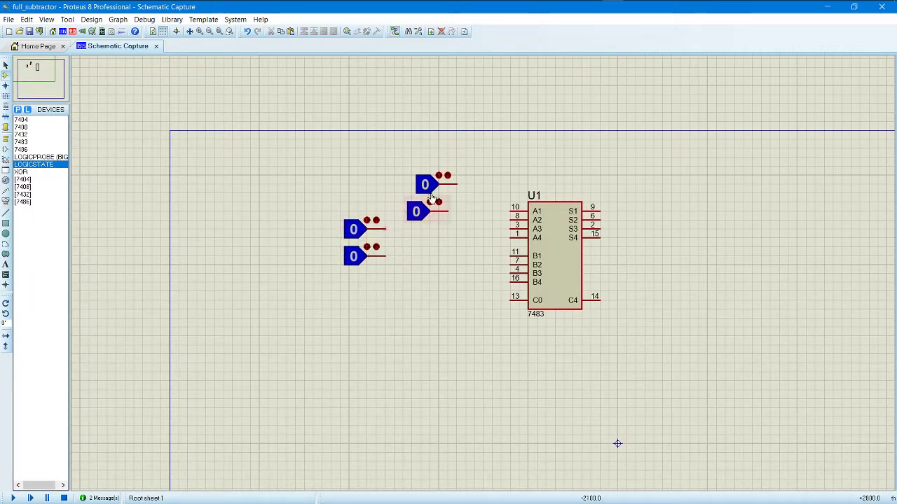
# Stack the first pair of logic states above the new pair, and shift all four up and left toward the sheet's upper border.
pyautogui.moveTo(394, 167); pyautogui.dragTo(374, 201)
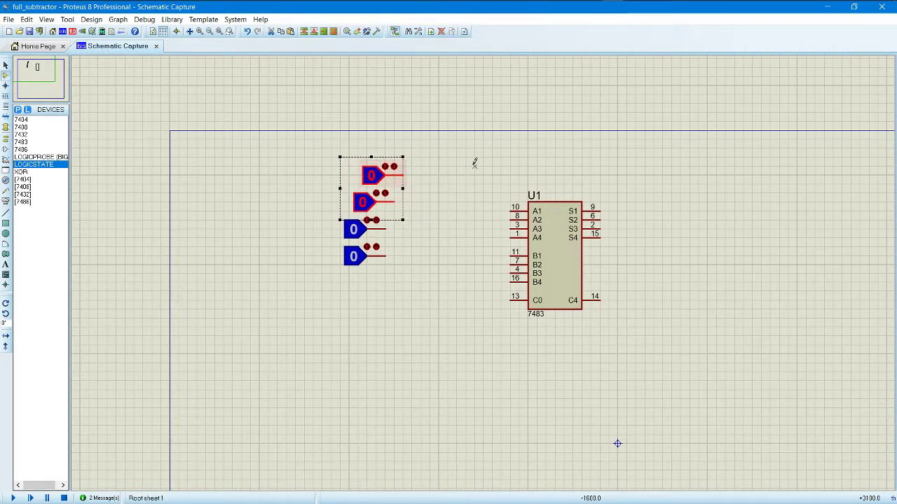
pyautogui.click(474, 163)
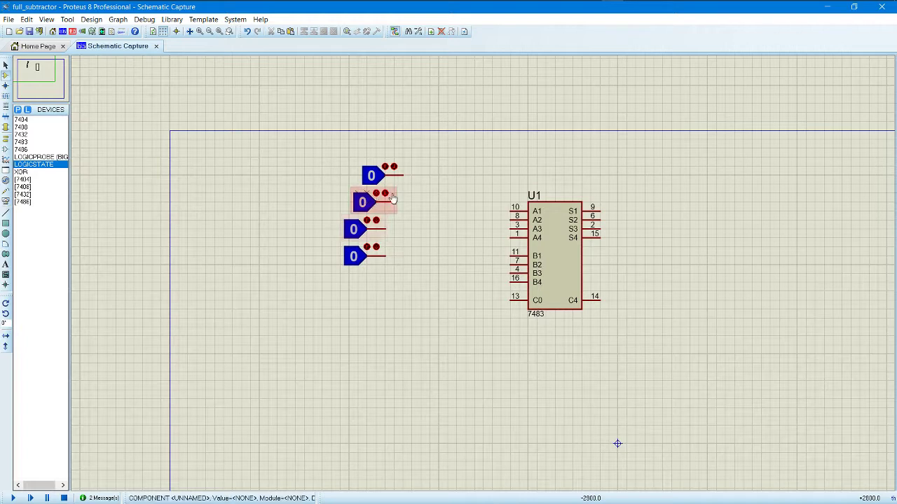
pyautogui.moveTo(340, 148); pyautogui.dragTo(421, 274)
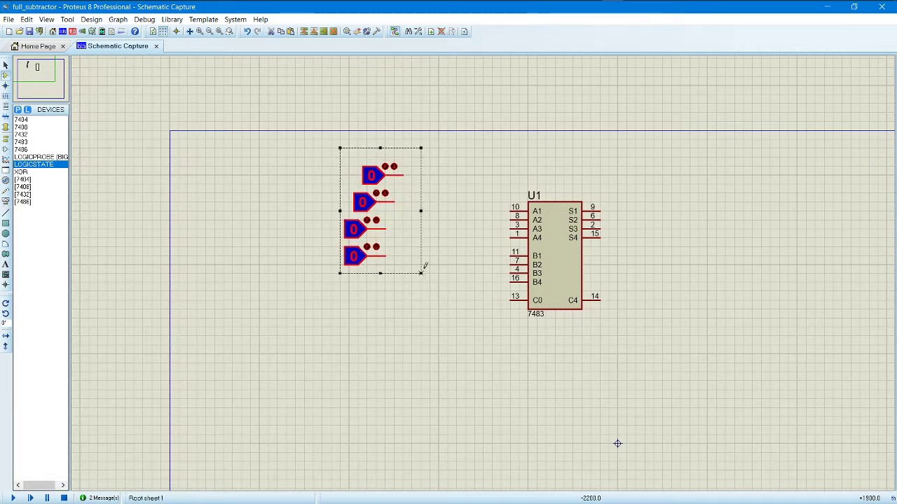
pyautogui.moveTo(347, 250); pyautogui.dragTo(310, 205)
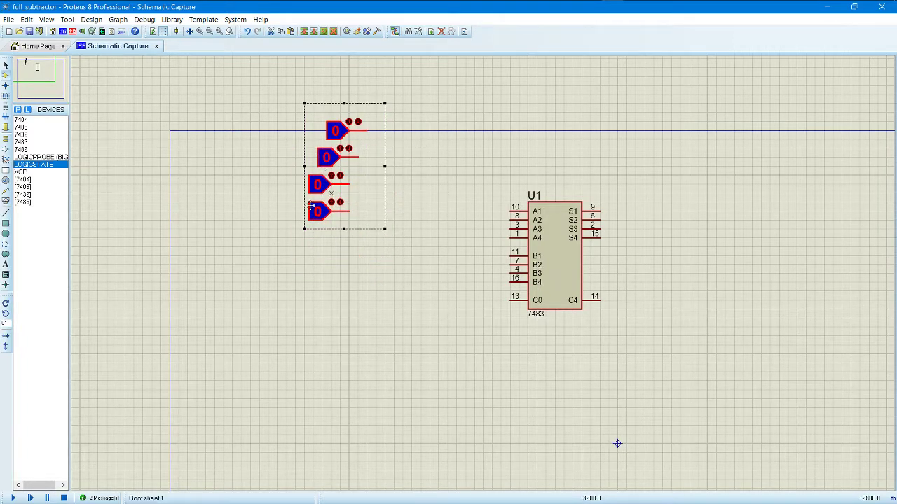
# Copy the block of four logic states to the clipboard and paste the copy below the original group.
pyautogui.rightClick(340, 186)
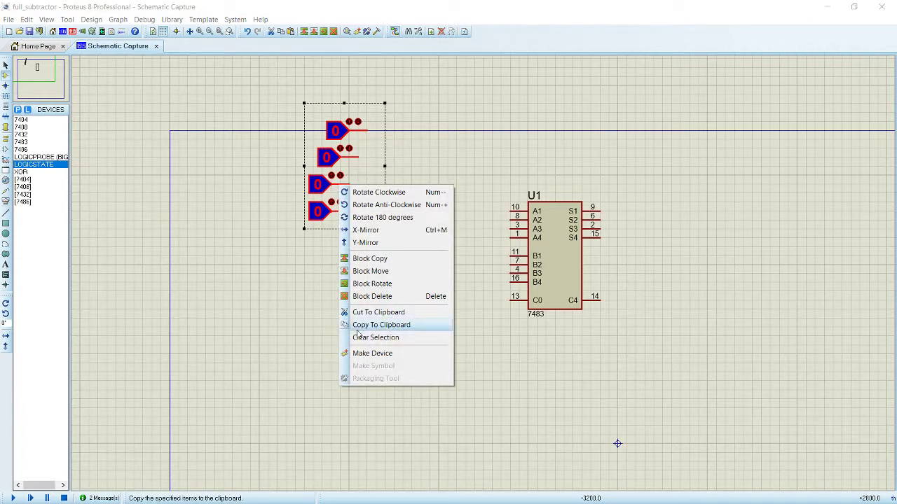
pyautogui.click(357, 331)
pyautogui.rightClick(324, 321)
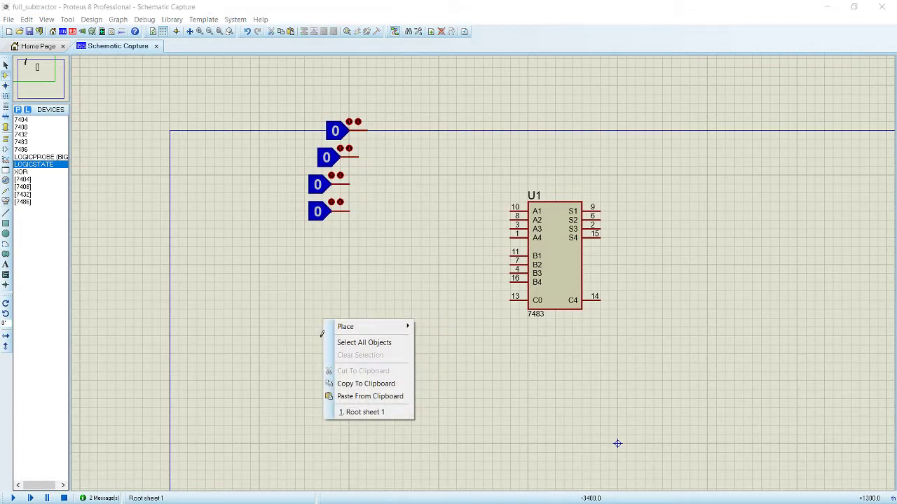
pyautogui.click(349, 398)
pyautogui.click(322, 297)
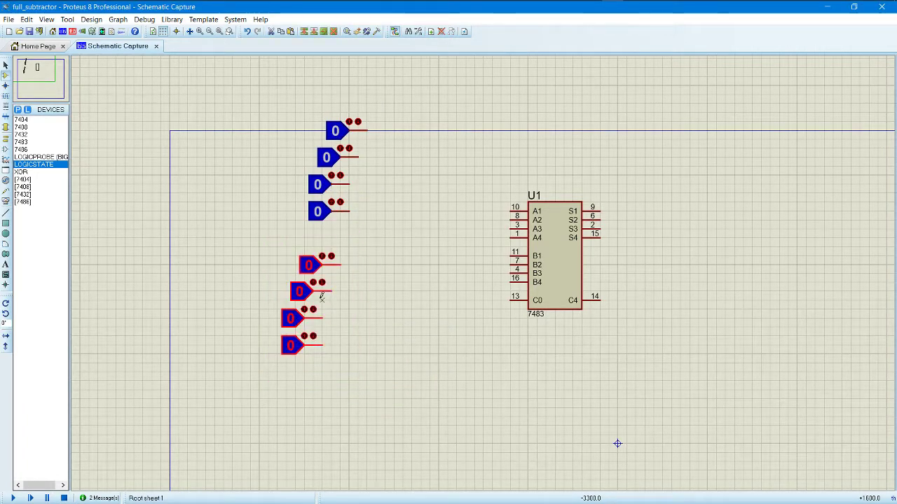
pyautogui.click(429, 261)
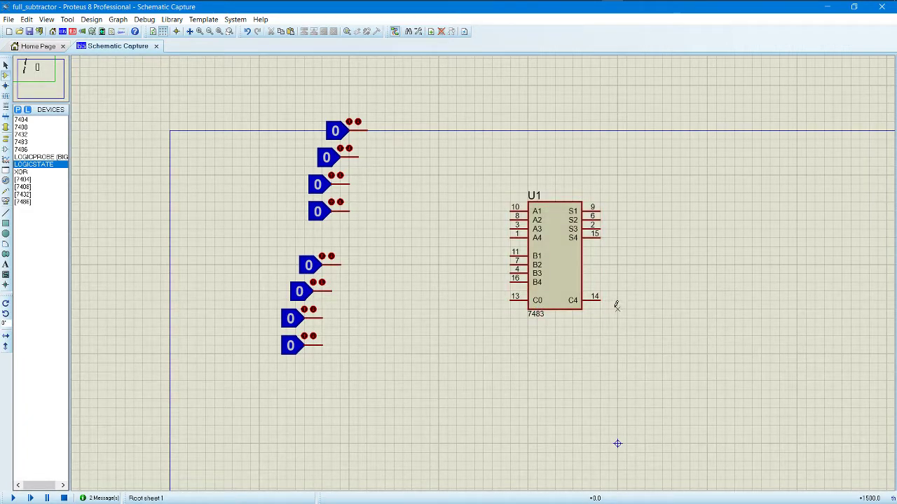
# Place four LOGICPROBE (BIG) outputs in a staggered column facing S1 to S4, and a fifth beside the C4 pin.
pyautogui.click(36, 157)
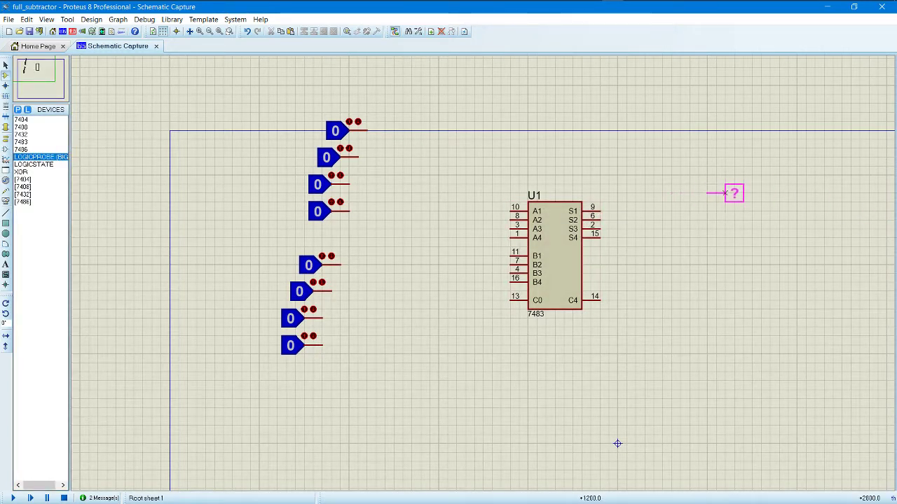
pyautogui.click(734, 202)
pyautogui.click(734, 211)
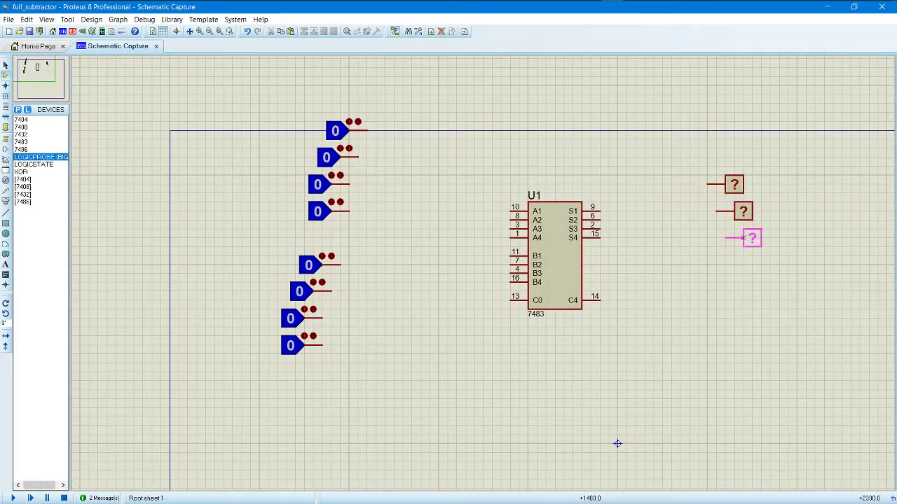
pyautogui.click(744, 246)
pyautogui.click(752, 282)
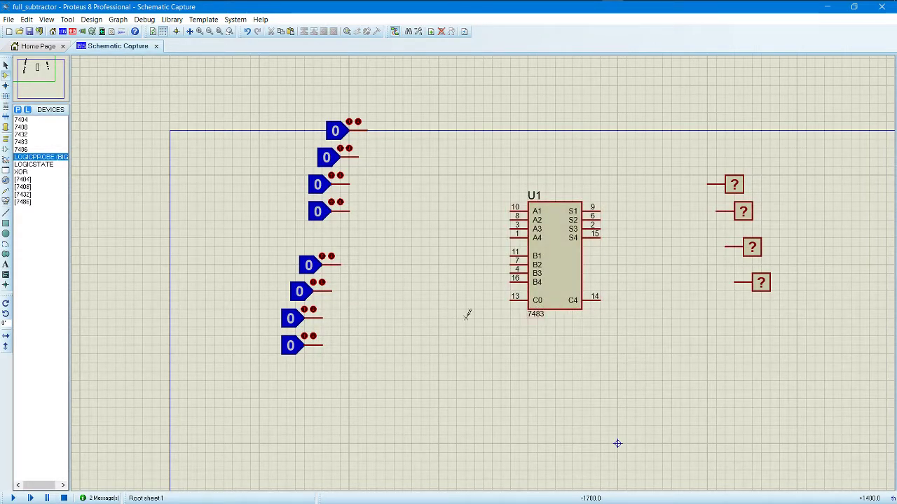
pyautogui.click(645, 310)
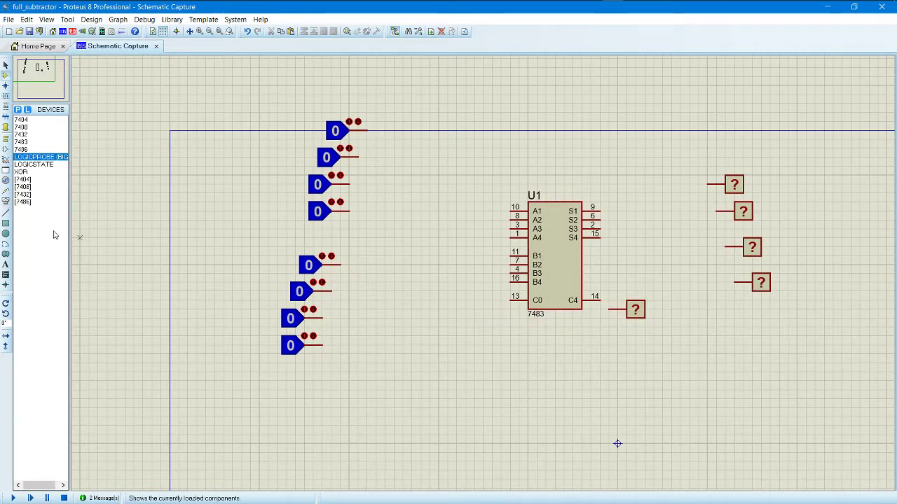
pyautogui.click(18, 110)
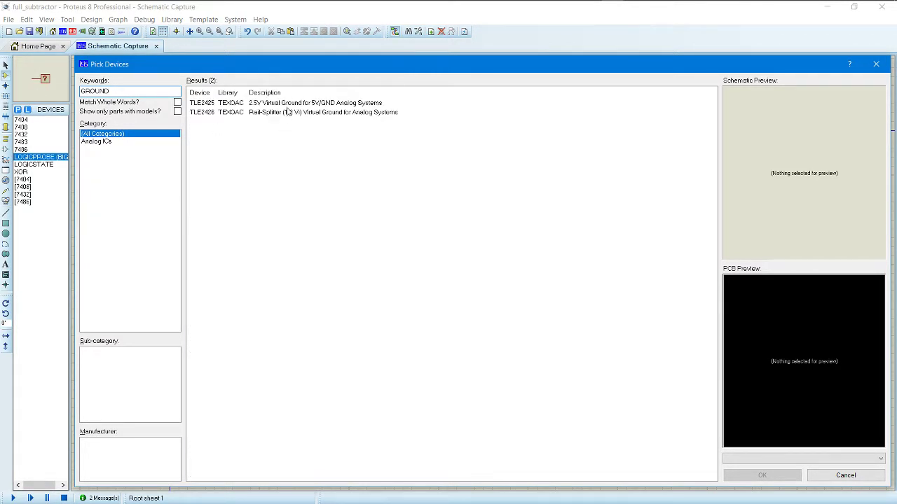
pyautogui.click(287, 109)
pyautogui.click(286, 114)
pyautogui.click(876, 63)
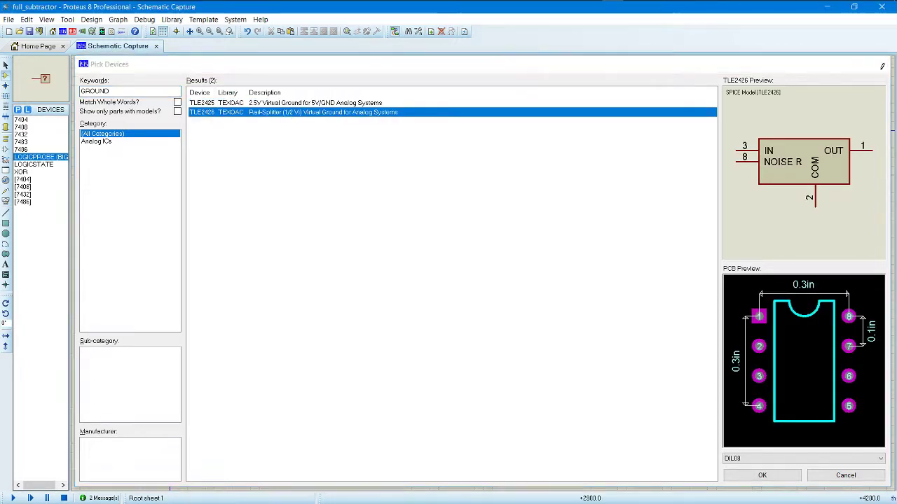
# Place a GROUND terminal below and slightly to the left of the 7483's C0 pin.
pyautogui.click(4, 142)
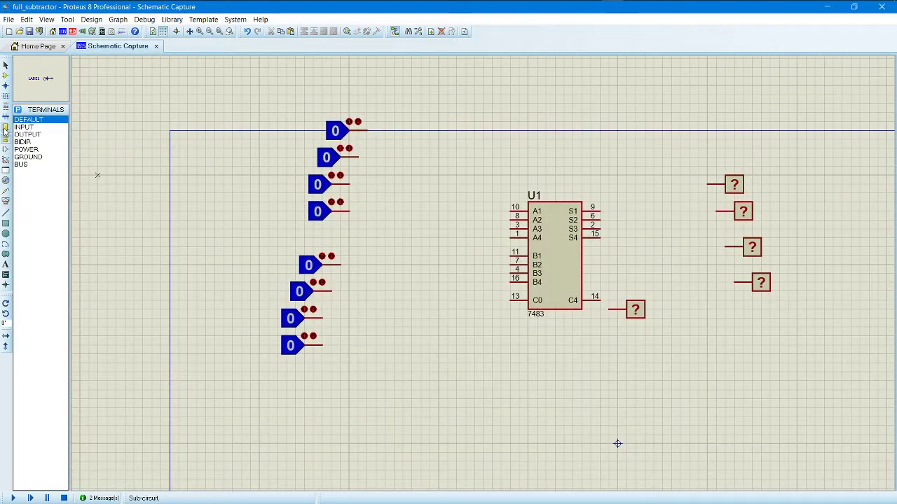
pyautogui.click(42, 159)
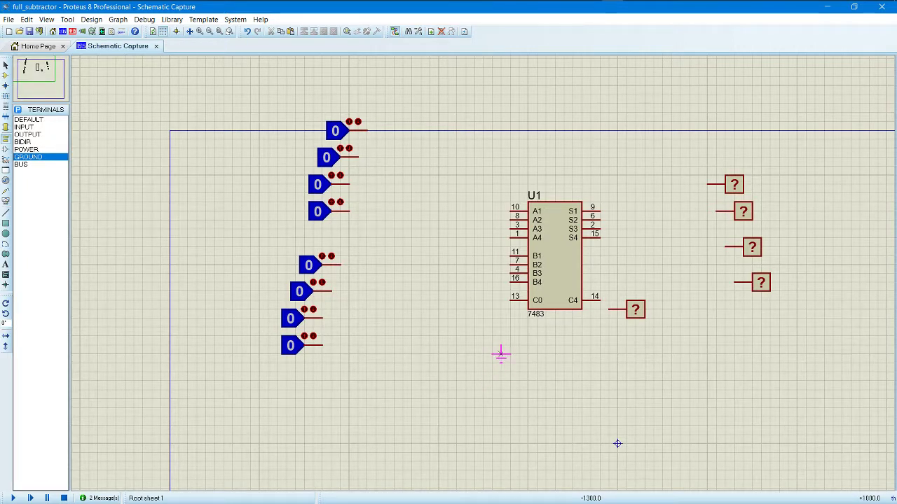
pyautogui.click(501, 354)
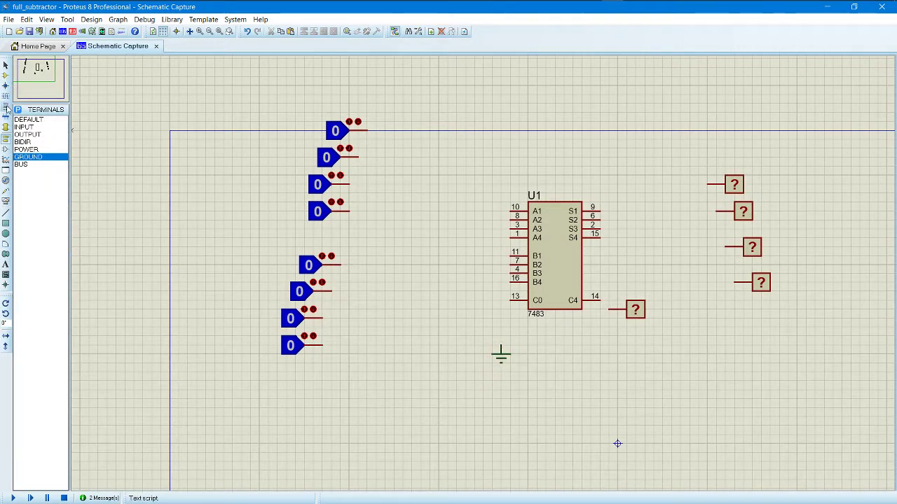
# Wire the top logic state of the upper group to A1 and the second one to A2 on the 7483.
pyautogui.click(6, 75)
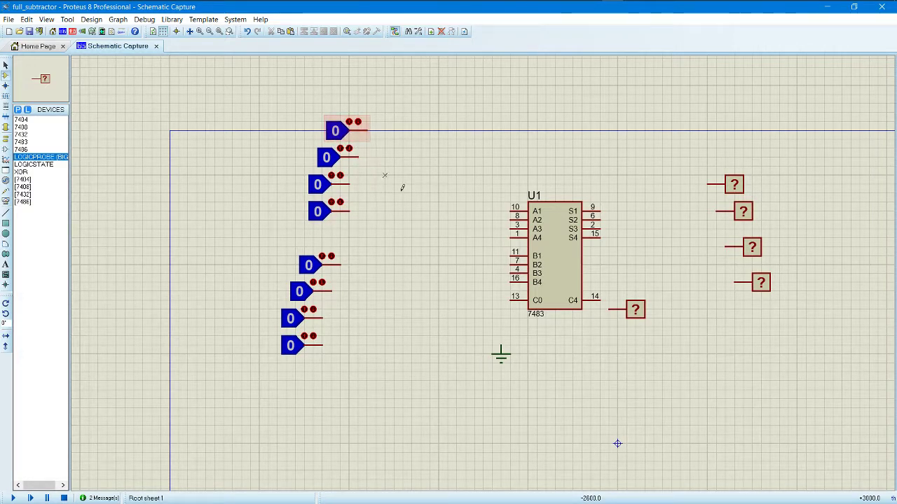
pyautogui.scroll(1, 402, 188)
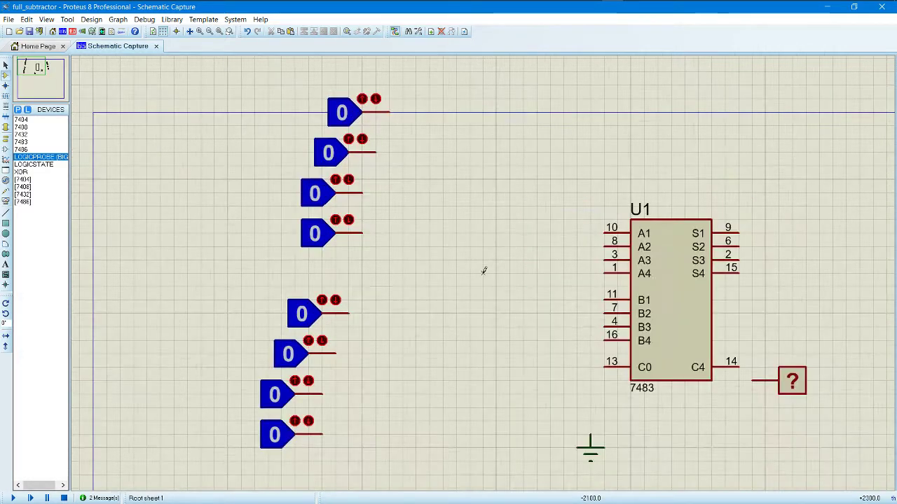
pyautogui.click(390, 110)
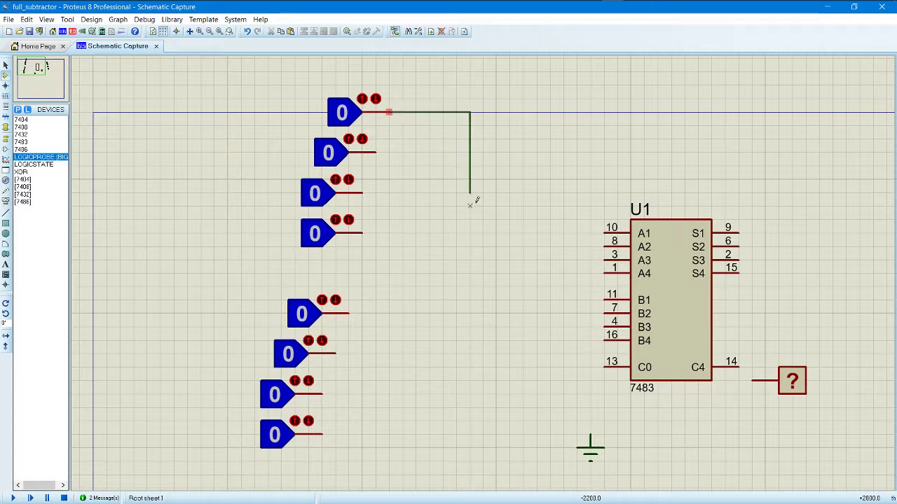
pyautogui.click(591, 231)
pyautogui.click(377, 152)
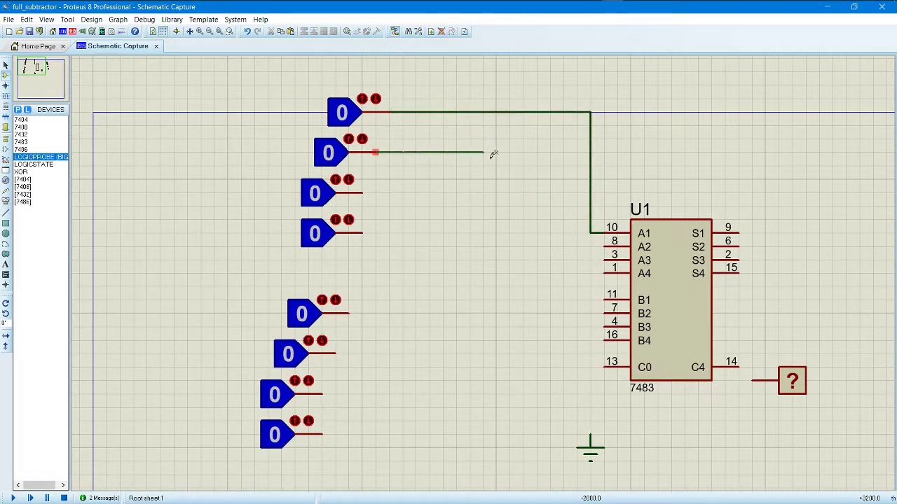
pyautogui.click(605, 246)
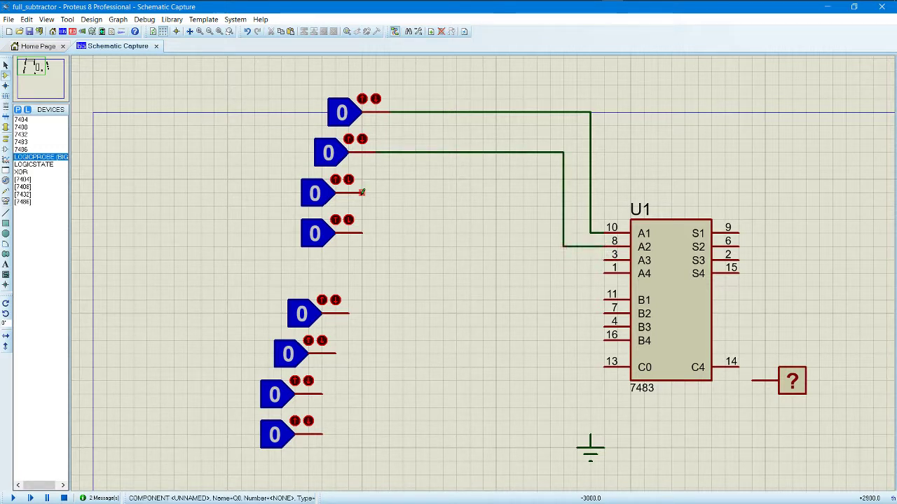
# Wire the third logic state of the upper group to A3 and the fourth one to A4.
pyautogui.click(362, 192)
pyautogui.click(536, 193)
pyautogui.click(604, 260)
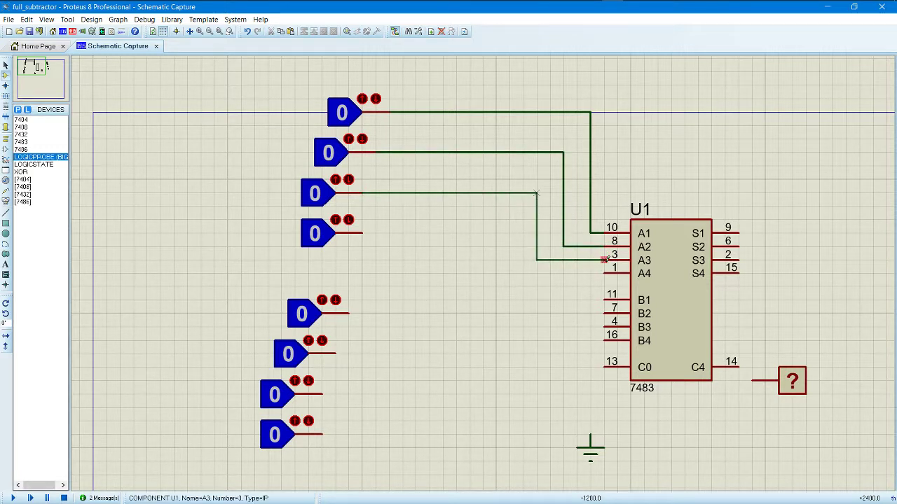
pyautogui.click(361, 233)
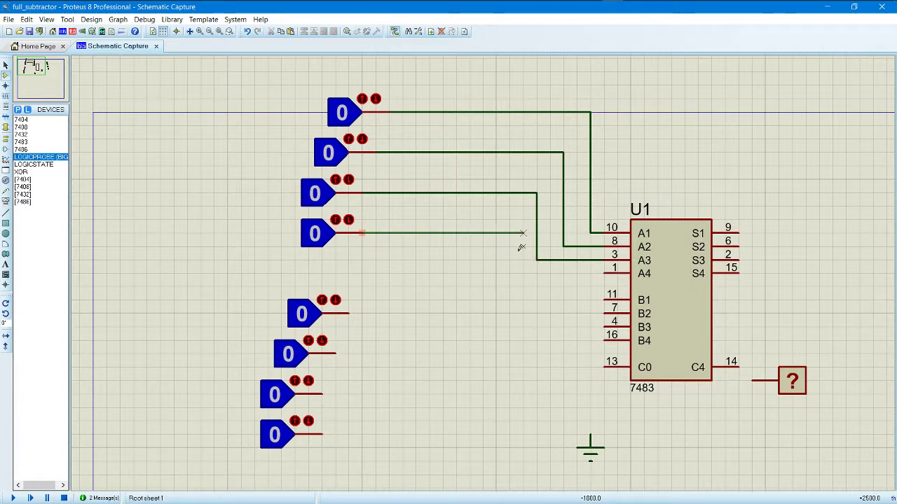
pyautogui.click(602, 274)
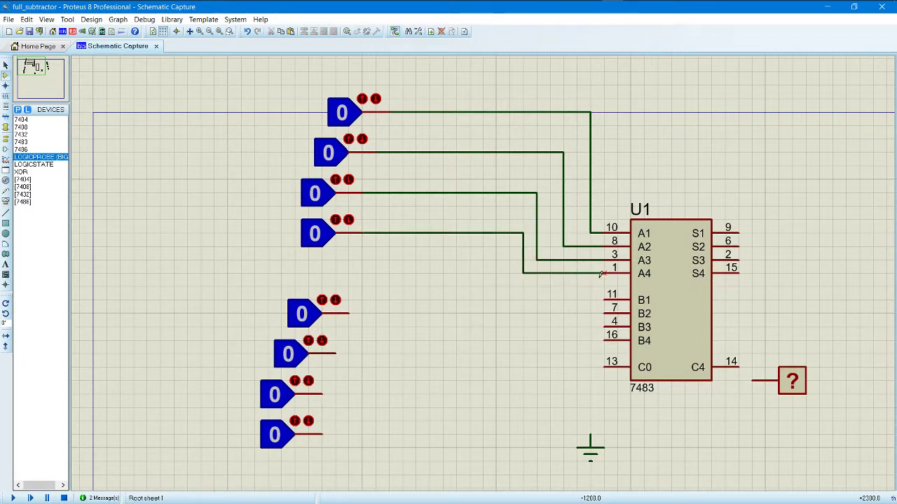
# Wire the first logic state of the lower group to B1 and the second one to B2.
pyautogui.scroll(-1, 482, 277)
pyautogui.scroll(-1, 428, 285)
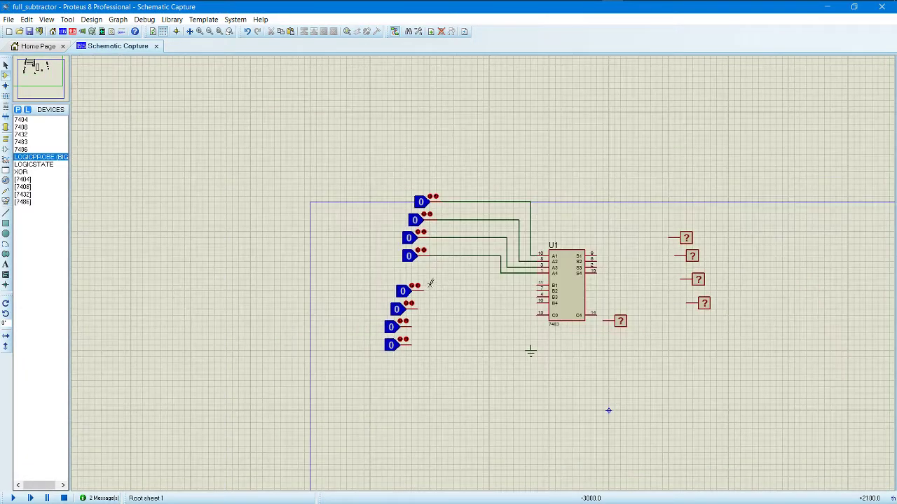
pyautogui.scroll(2, 484, 266)
pyautogui.click(470, 300)
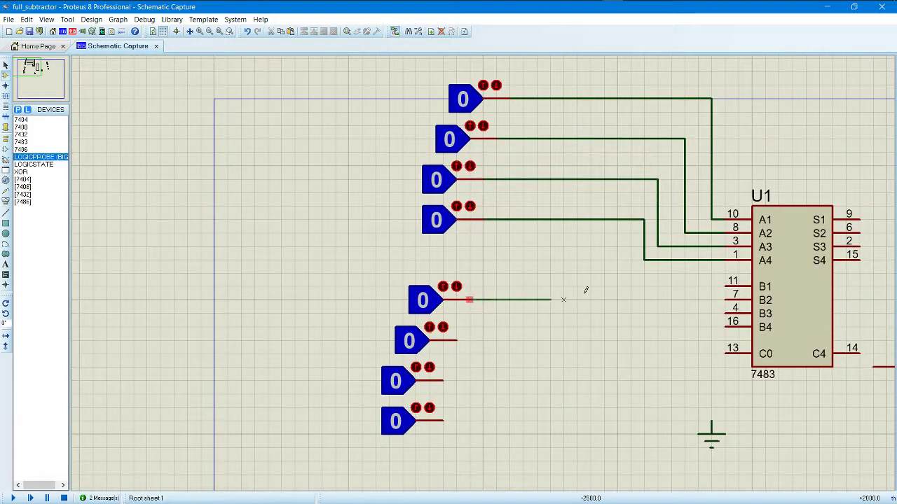
pyautogui.click(617, 288)
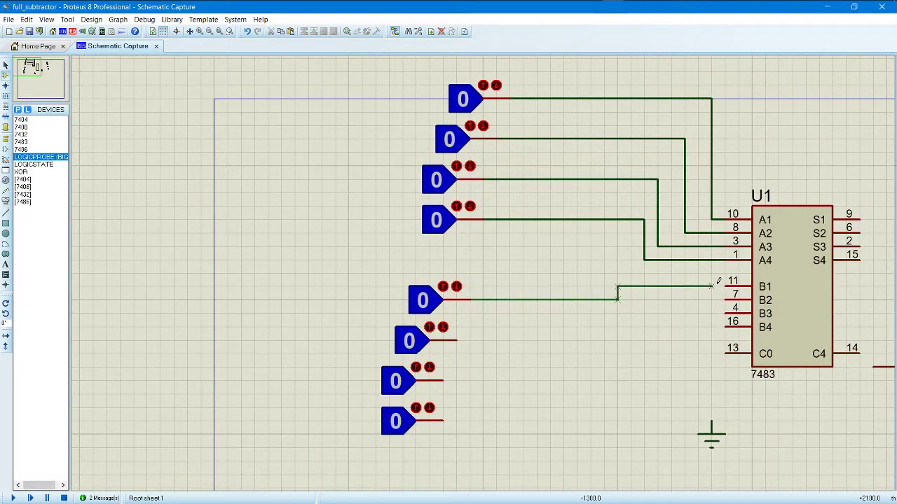
pyautogui.click(722, 286)
pyautogui.click(456, 340)
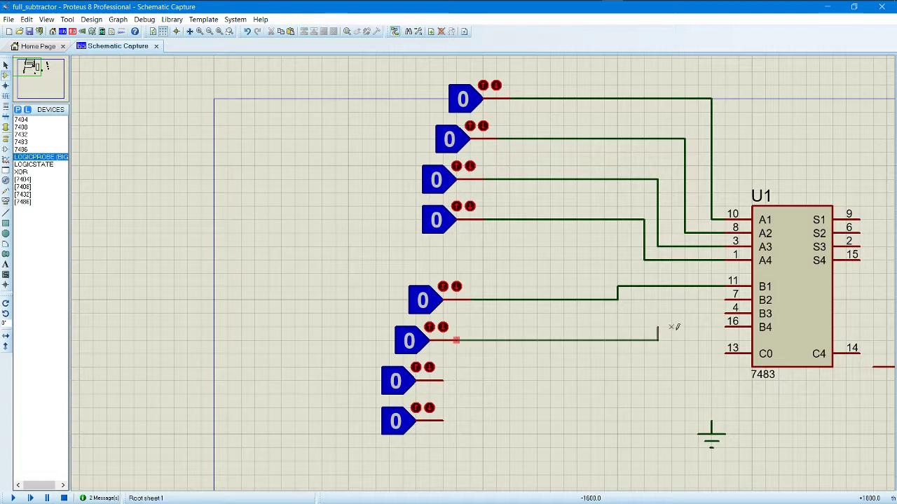
pyautogui.click(671, 340)
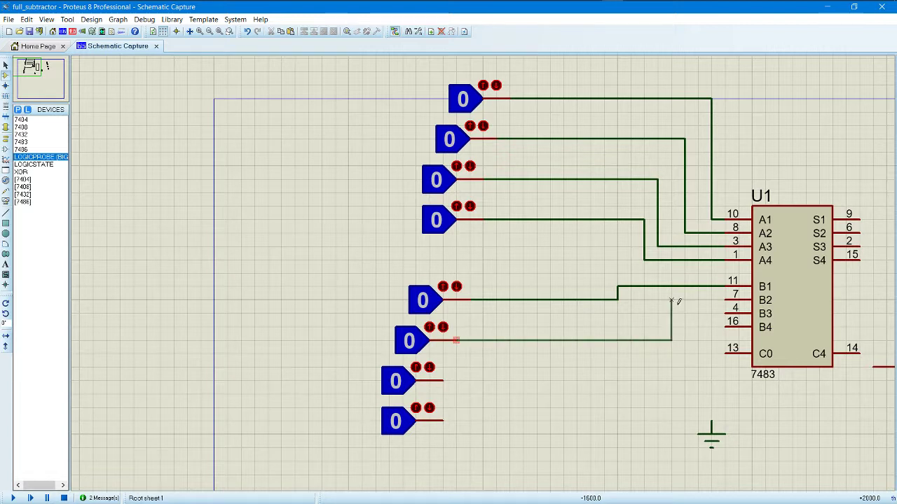
pyautogui.click(713, 300)
# Wire the third logic state of the lower group to B3 and the bottom one to B4.
pyautogui.click(456, 379)
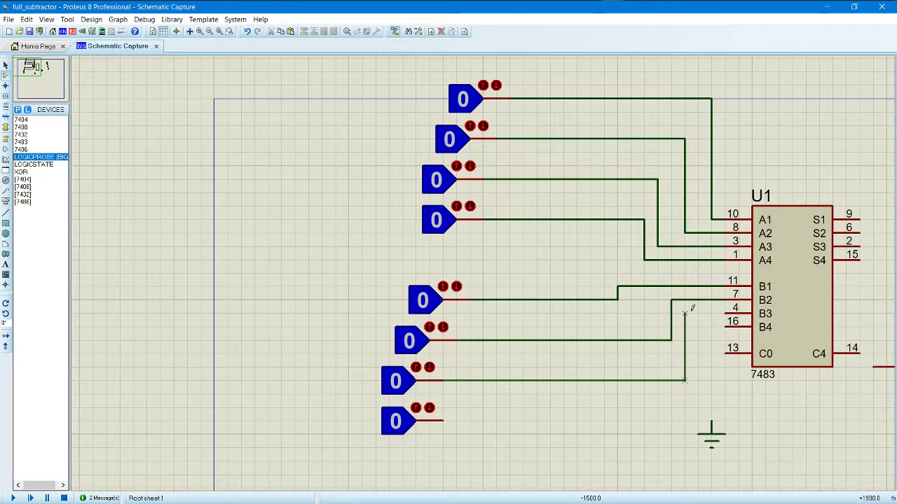
pyautogui.click(725, 312)
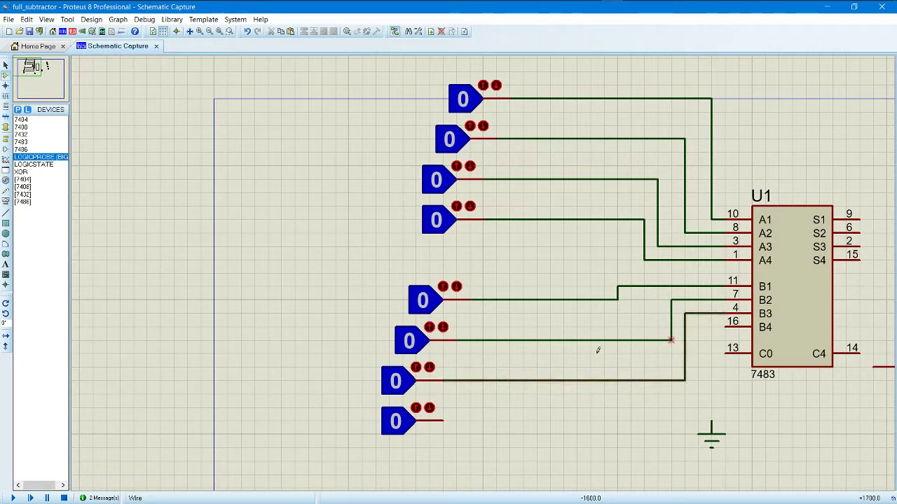
pyautogui.click(443, 421)
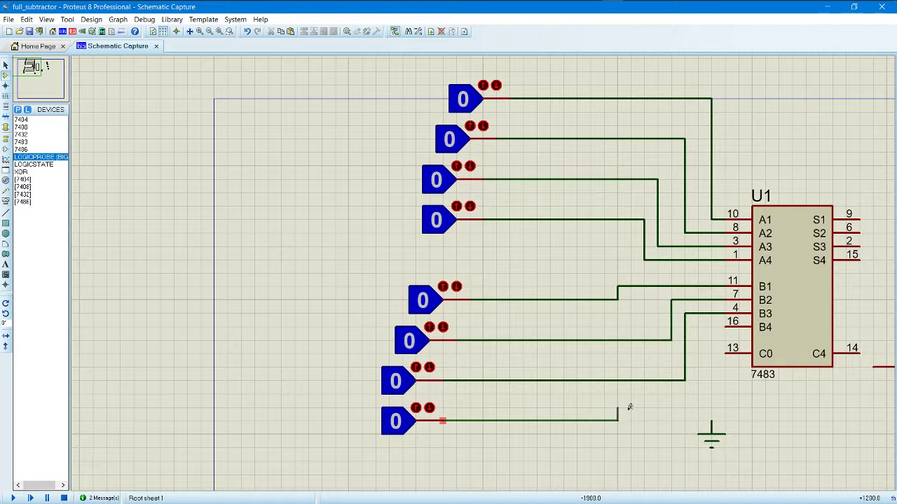
pyautogui.click(685, 395)
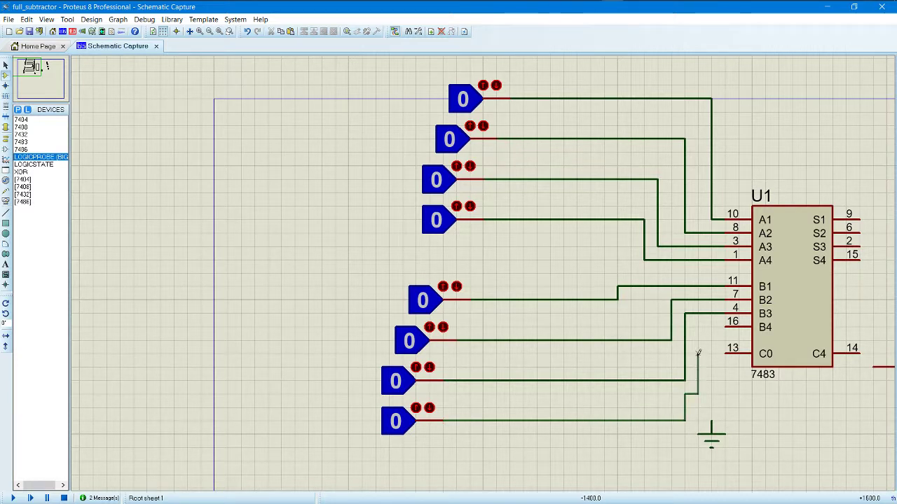
pyautogui.click(725, 327)
# Wire the C0 pin to the ground terminal and the C4 pin to the logic probe beside it.
pyautogui.scroll(-2, 700, 351)
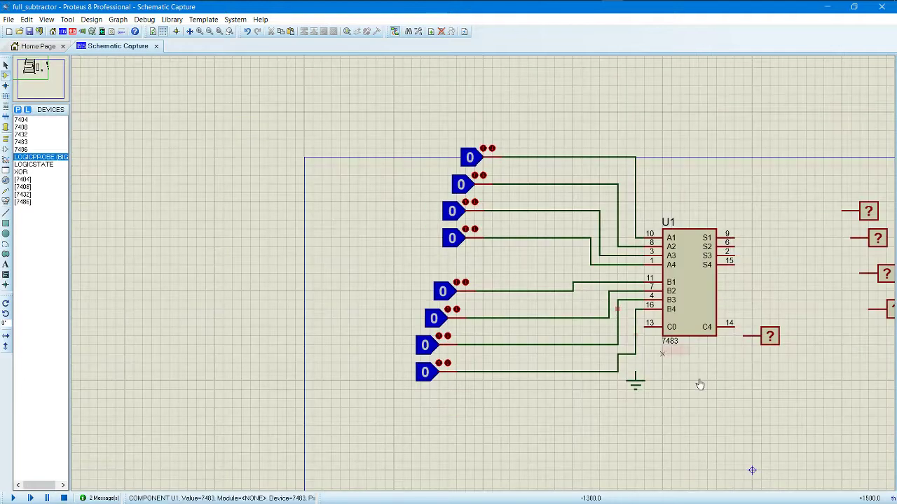
pyautogui.scroll(2, 700, 381)
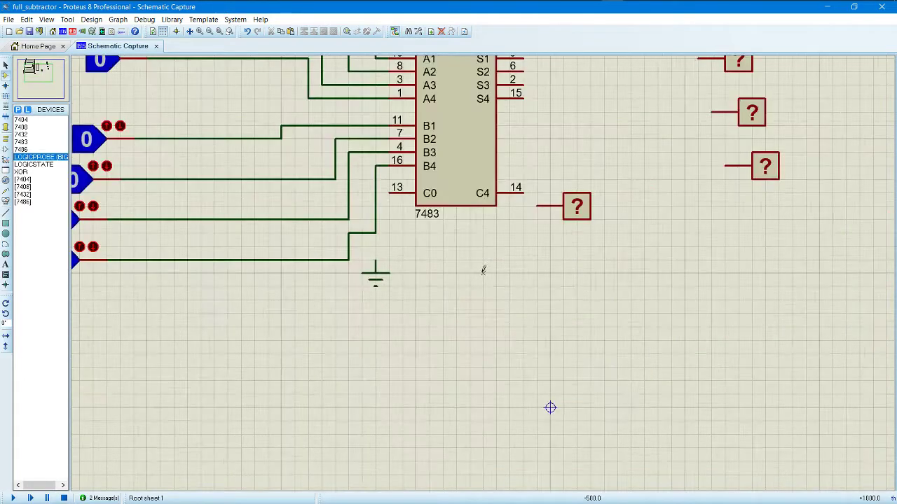
pyautogui.click(375, 260)
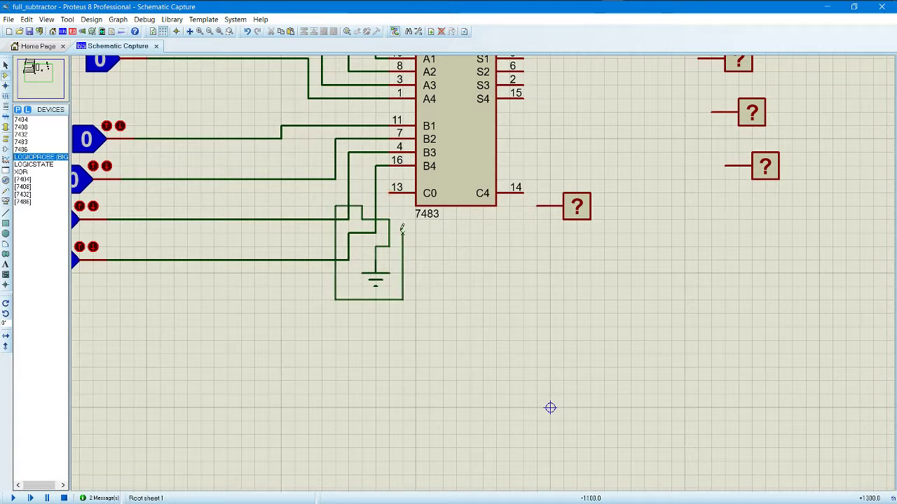
pyautogui.press('Escape')
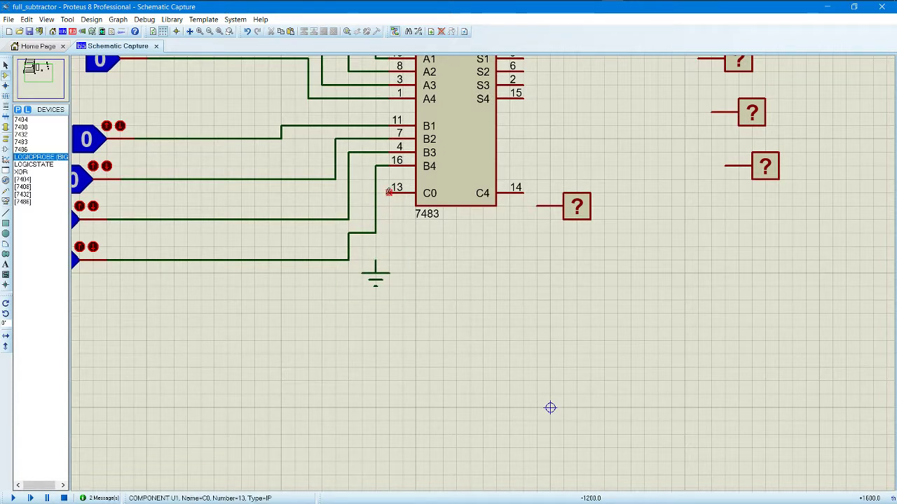
pyautogui.click(389, 193)
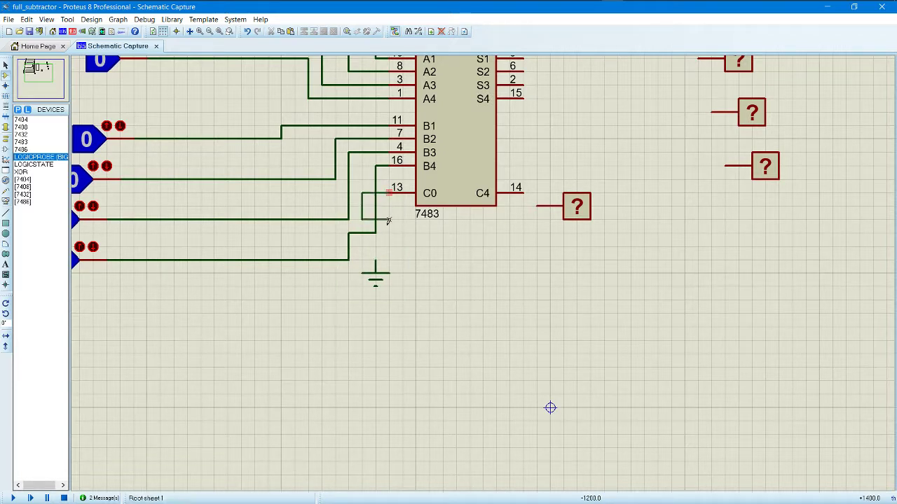
pyautogui.click(373, 258)
pyautogui.click(523, 193)
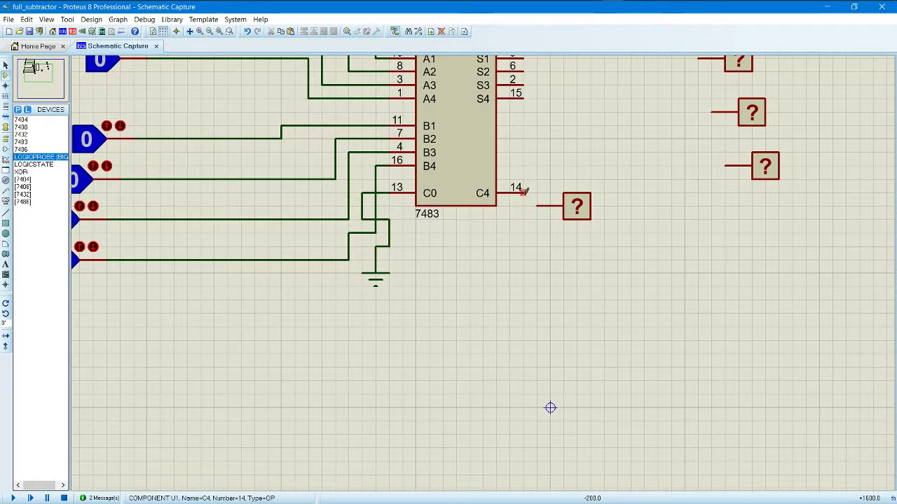
pyautogui.click(553, 206)
# Wire outputs S1, S2 and S3 to the first, second and third logic probes of the staggered column.
pyautogui.scroll(1, 484, 268)
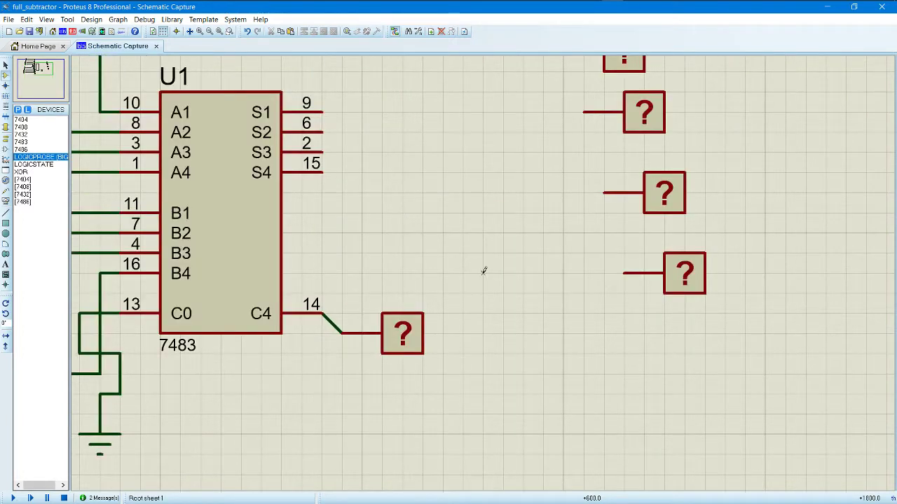
pyautogui.scroll(-1, 406, 286)
pyautogui.click(376, 166)
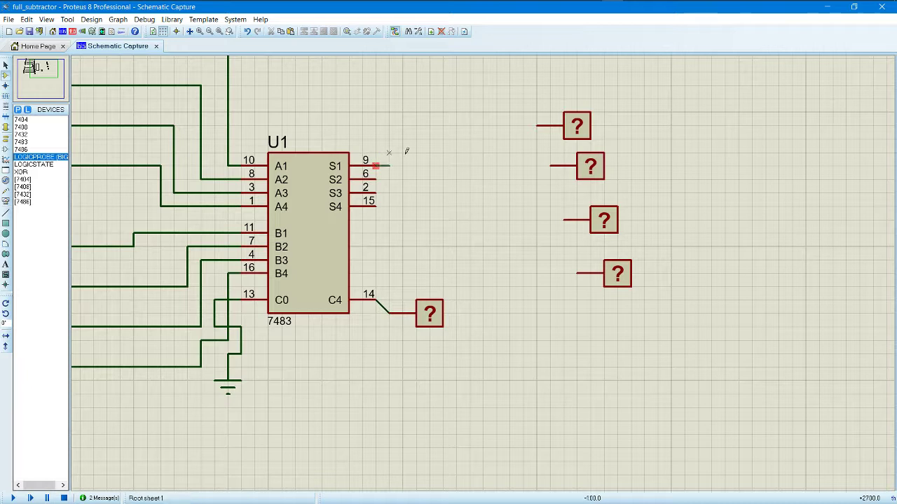
pyautogui.click(532, 126)
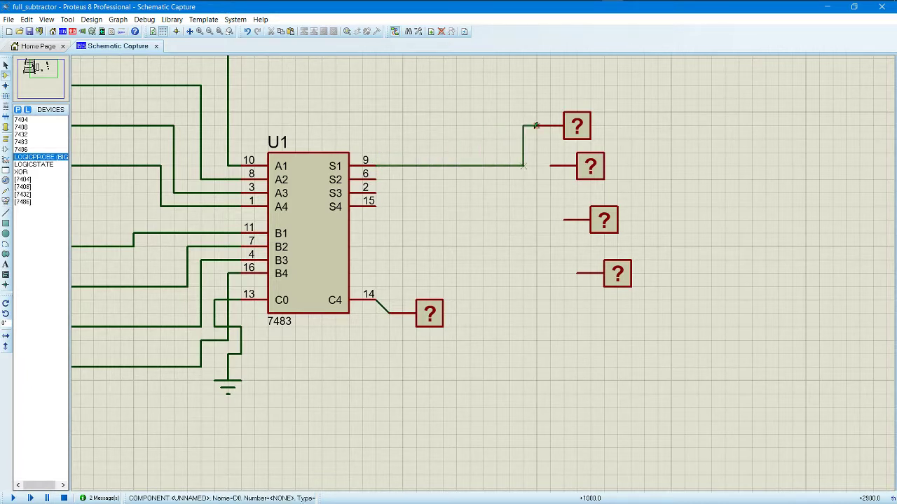
pyautogui.click(377, 180)
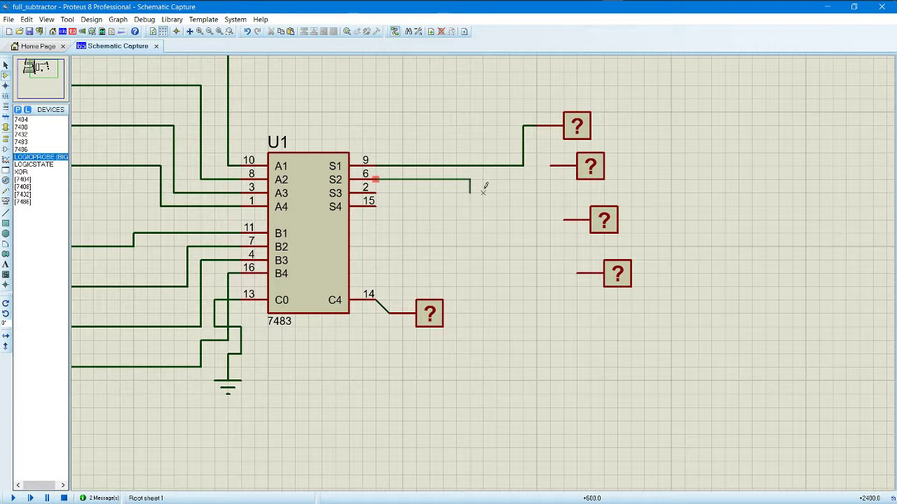
pyautogui.click(550, 166)
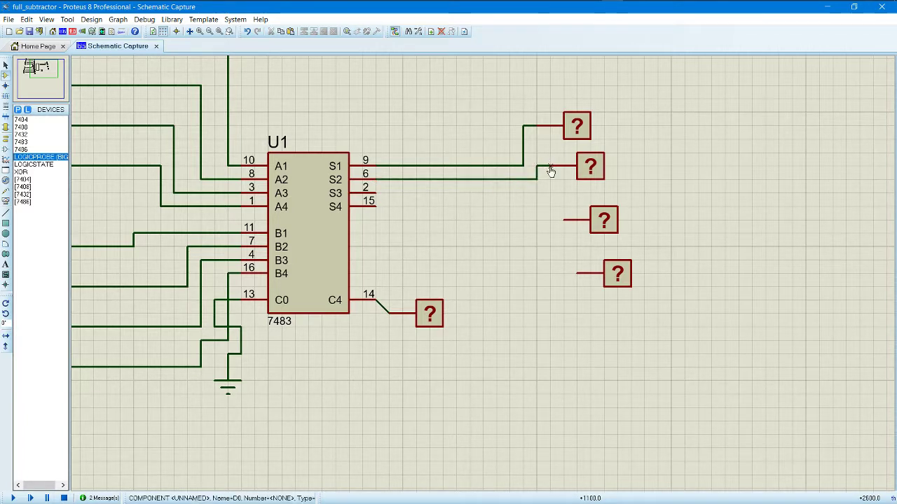
pyautogui.click(375, 192)
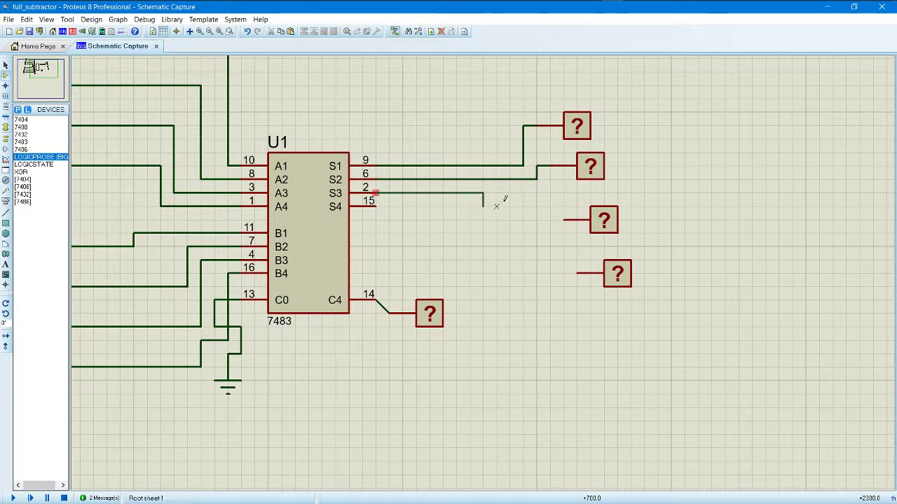
pyautogui.click(563, 219)
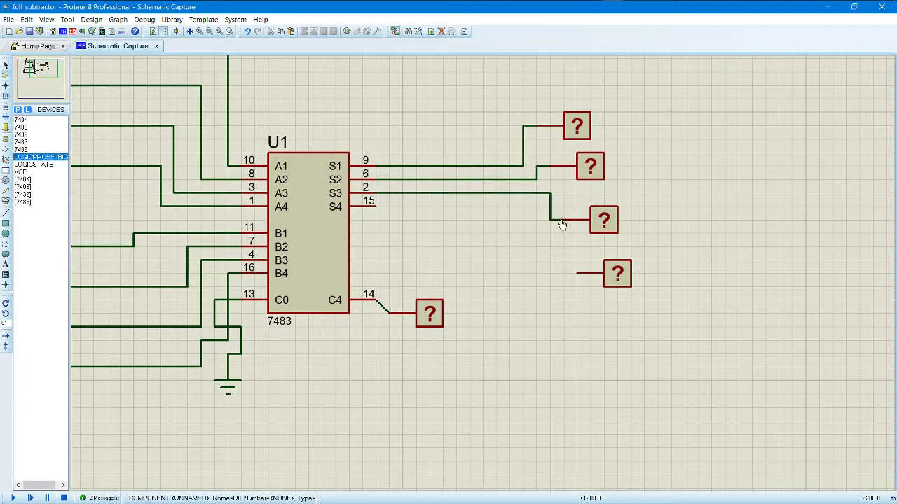
# Wire output S4 to the bottom logic probe of the staggered column.
pyautogui.click(376, 204)
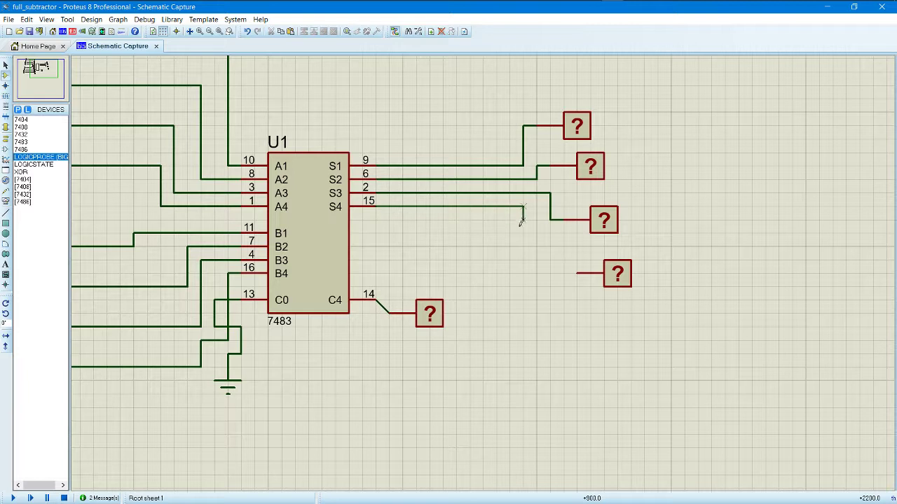
pyautogui.click(576, 272)
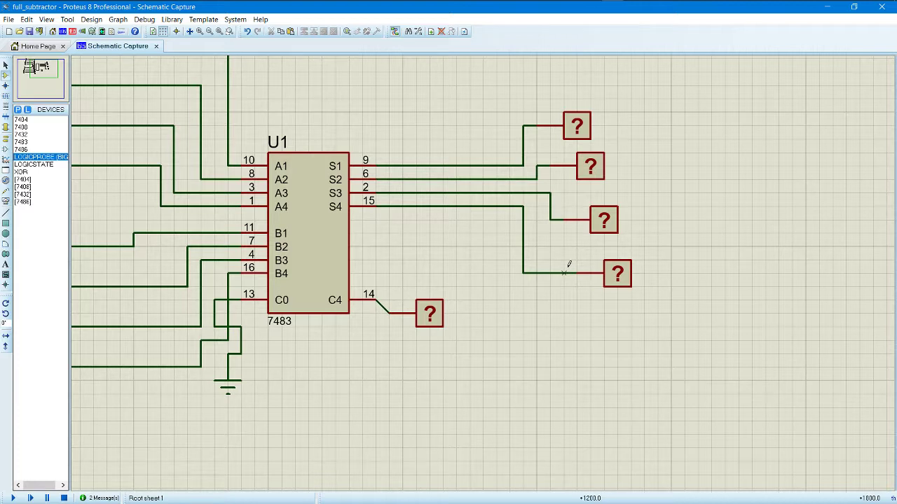
pyautogui.press('F7')
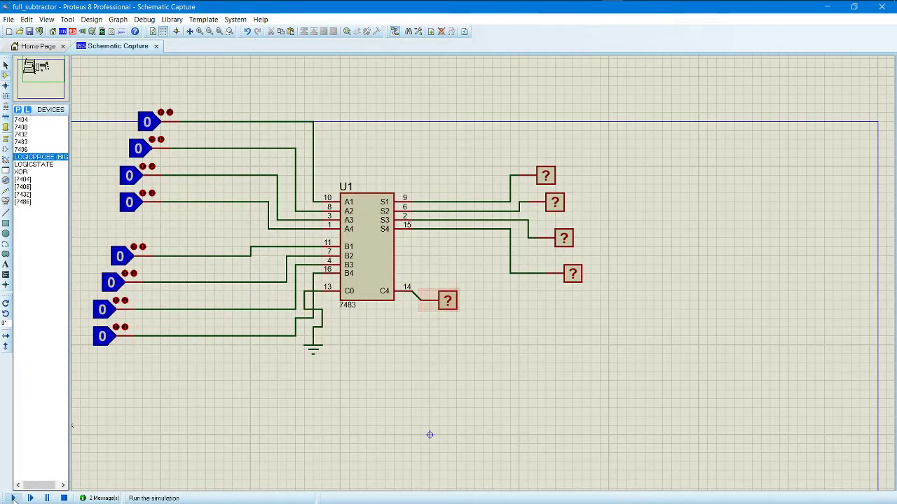
# Run the simulation and set the logic states feeding A1, A2, A3 and A4 to 1.
pyautogui.click(12, 498)
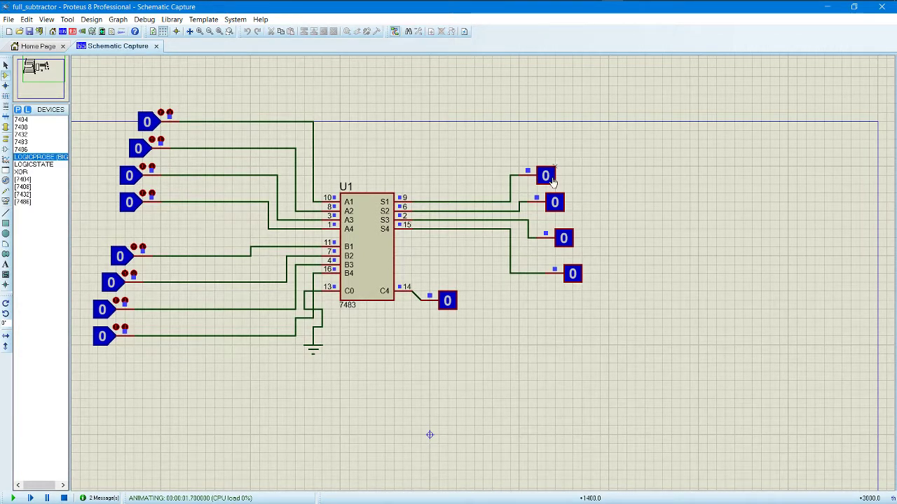
pyautogui.click(148, 123)
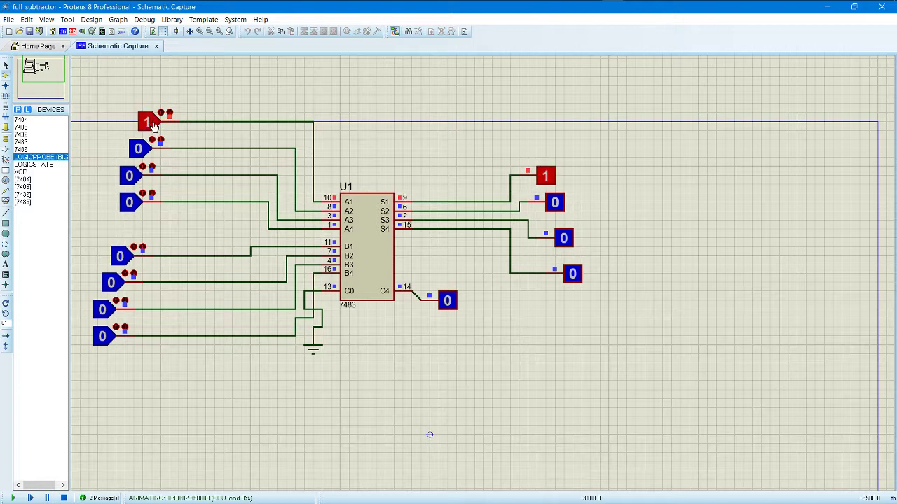
pyautogui.click(136, 150)
pyautogui.click(129, 175)
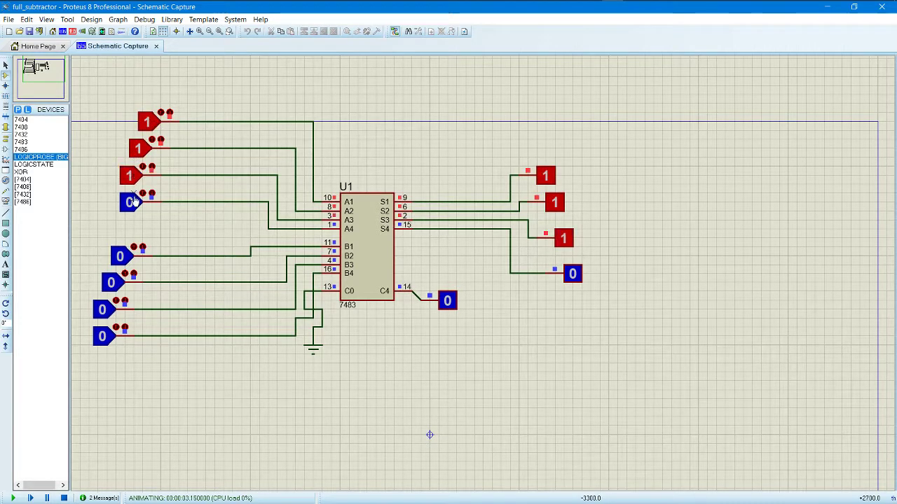
pyautogui.click(129, 202)
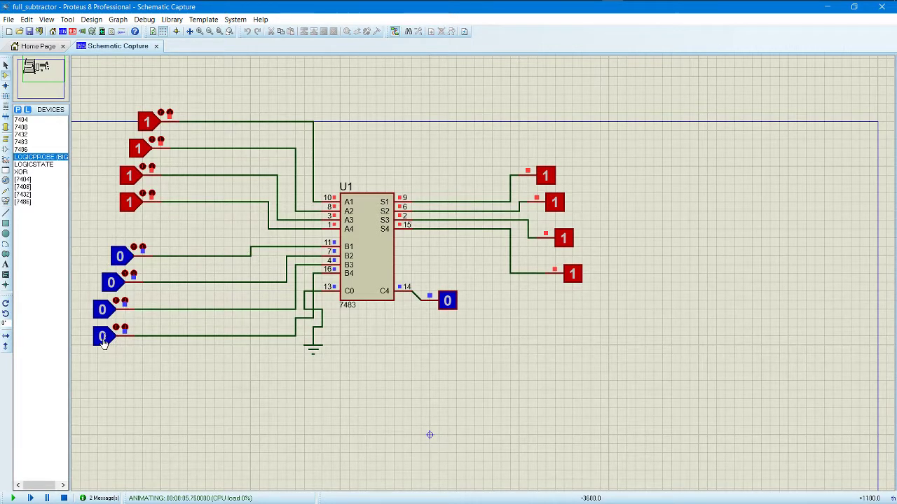
# Set the logic state feeding B4 to 1 in the running simulation.
pyautogui.scroll(1, 105, 347)
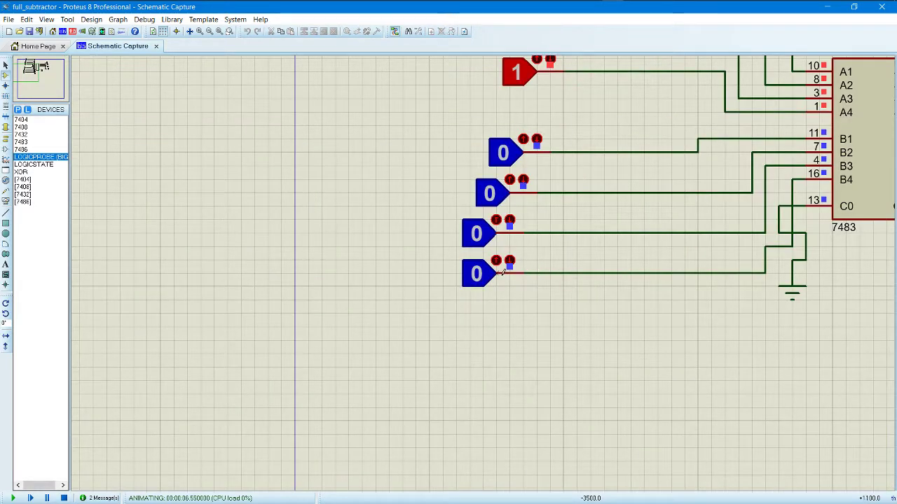
pyautogui.scroll(-2, 615, 272)
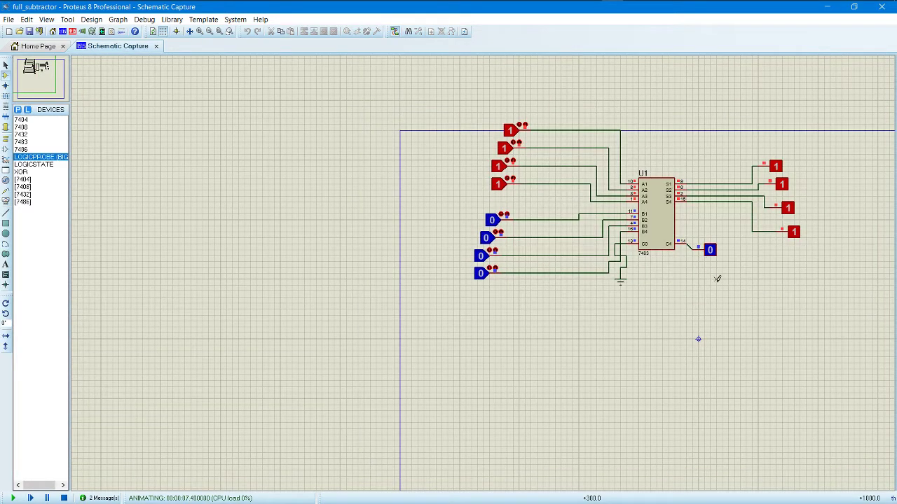
pyautogui.scroll(1, 717, 279)
pyautogui.scroll(-1, 448, 269)
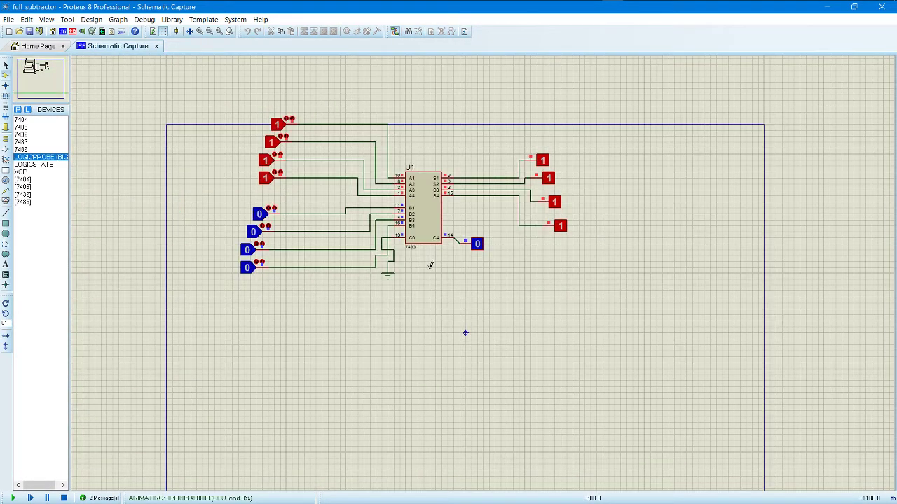
pyautogui.scroll(1, 430, 265)
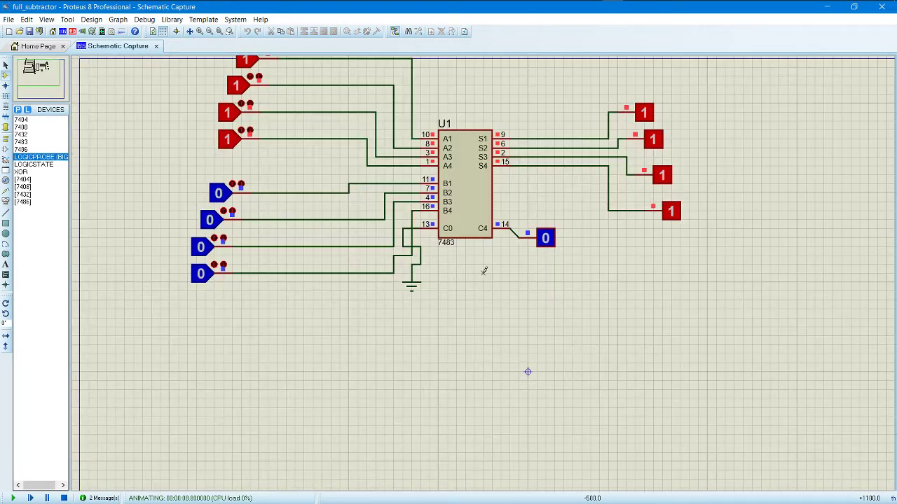
pyautogui.click(201, 279)
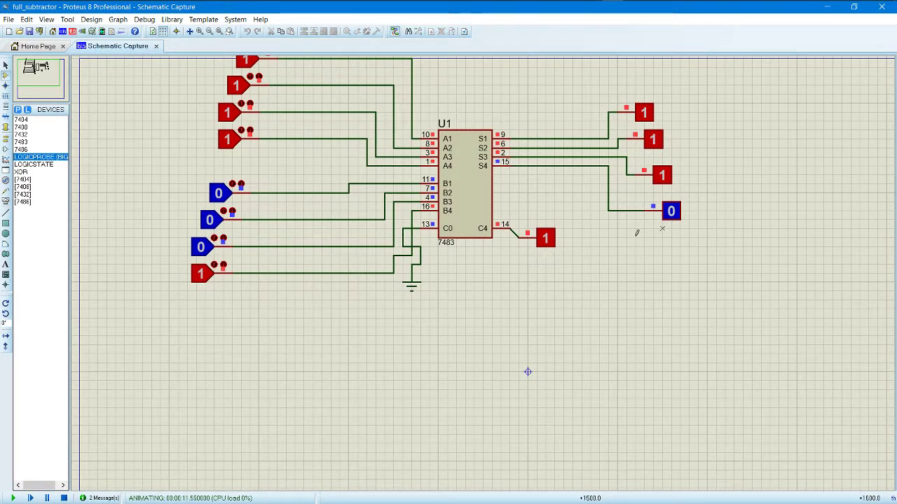
# Set the logic states feeding B1, B2 and B3 to 1 in the running simulation.
pyautogui.scroll(-1, 441, 253)
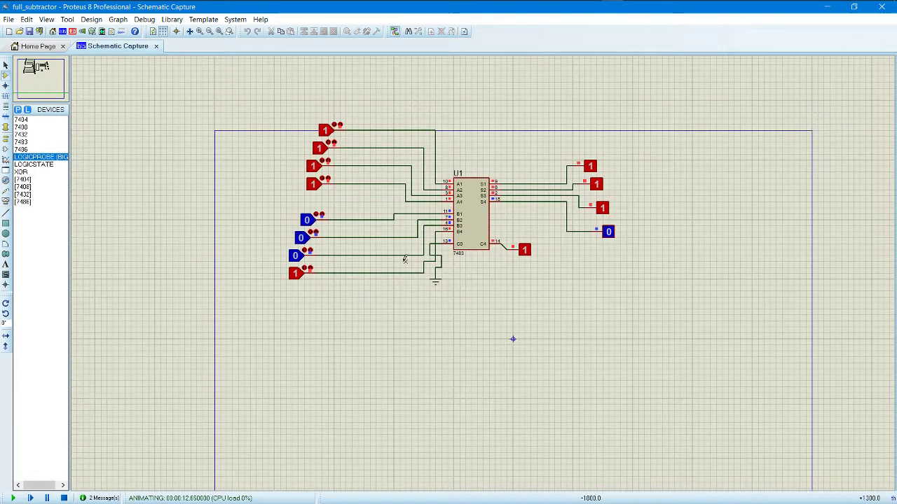
pyautogui.scroll(1, 406, 258)
pyautogui.scroll(-1, 484, 271)
pyautogui.scroll(1, 695, 282)
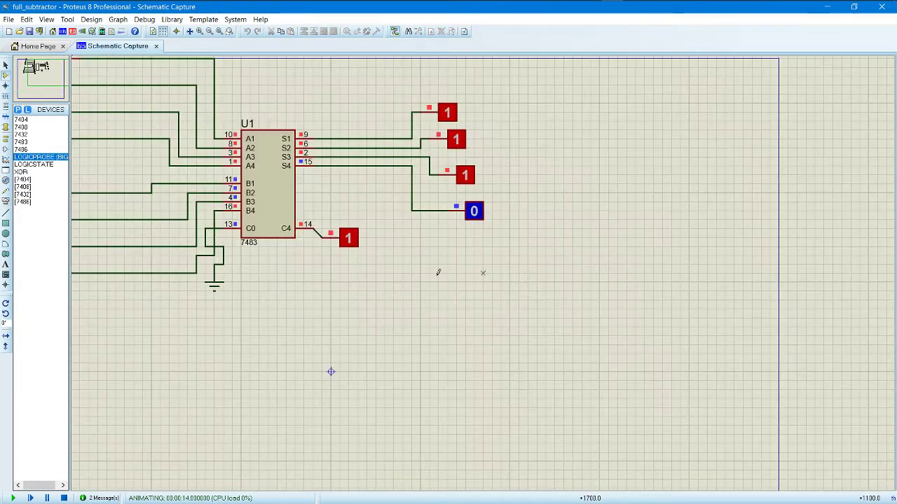
pyautogui.scroll(-1, 481, 273)
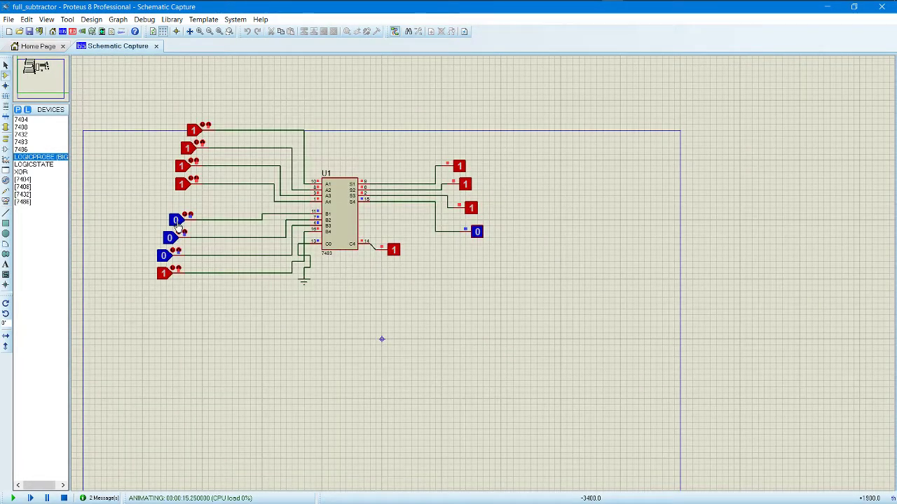
pyautogui.scroll(1, 177, 221)
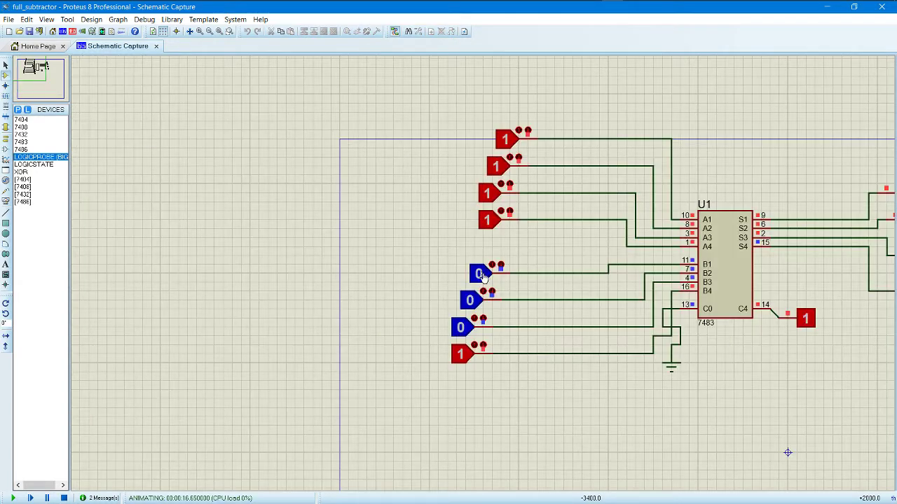
pyautogui.scroll(-2, 617, 355)
pyautogui.scroll(1, 553, 381)
pyautogui.scroll(1, 668, 432)
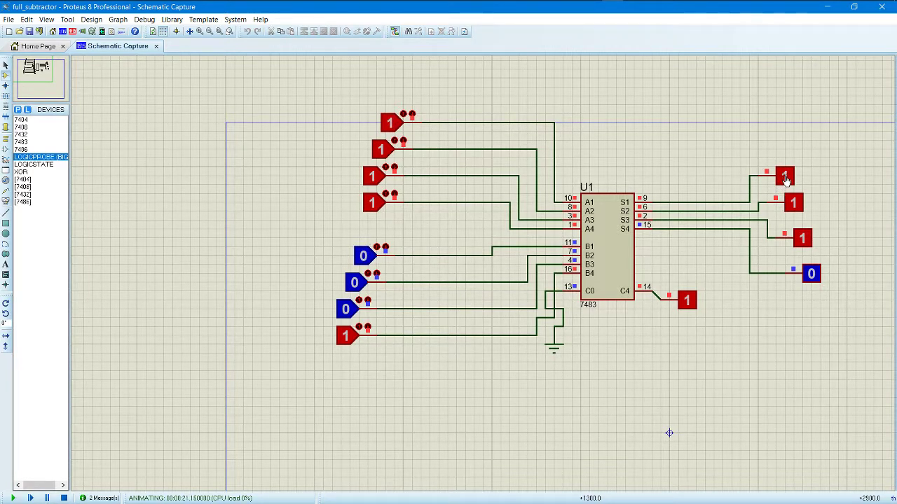
pyautogui.click(364, 257)
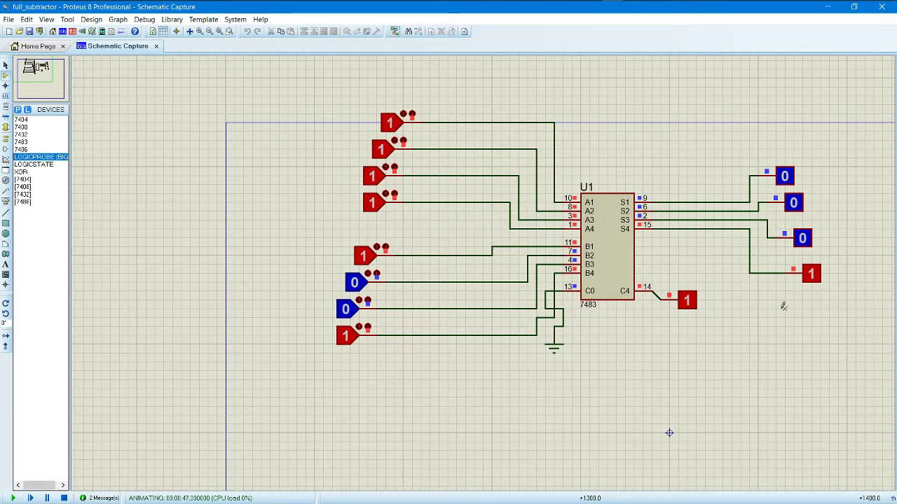
pyautogui.click(354, 282)
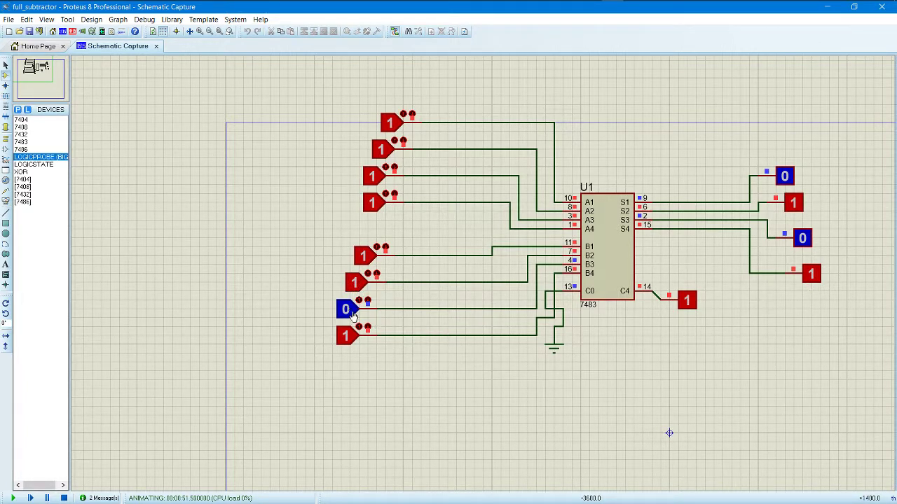
pyautogui.click(350, 313)
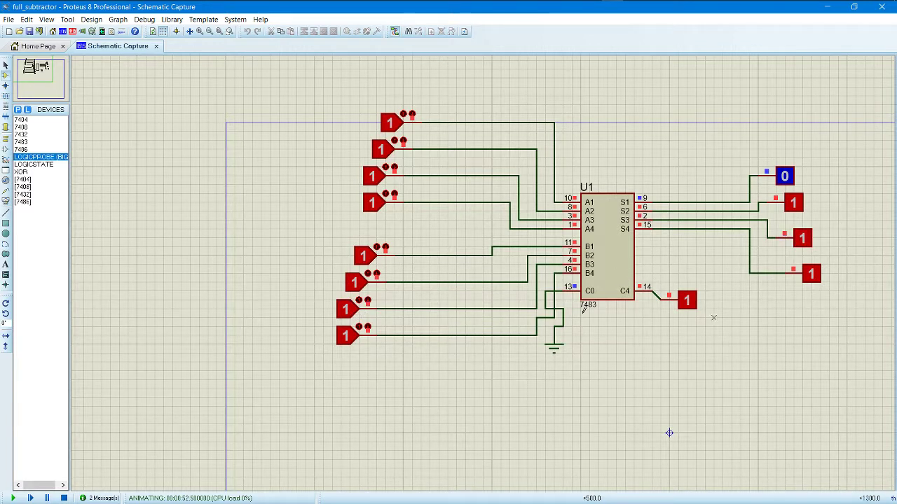
# Set the logic states feeding B4, B3 and B2 back to 0.
pyautogui.click(351, 342)
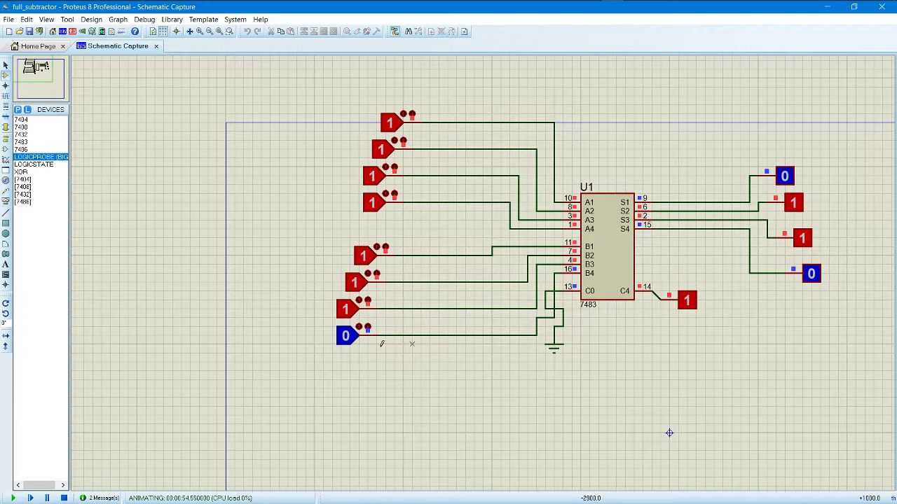
pyautogui.click(344, 316)
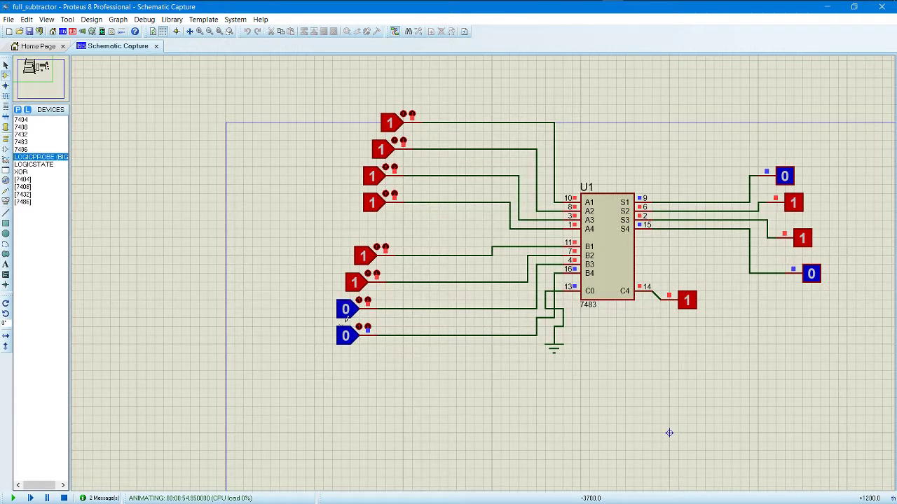
pyautogui.click(362, 287)
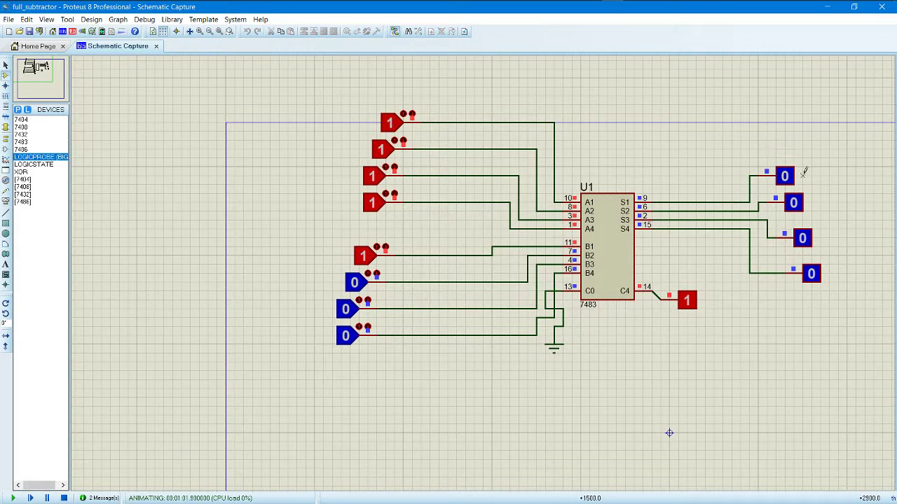
# Switch the A1 logic state to 0 and back to 1, and stop the simulation.
pyautogui.click(390, 126)
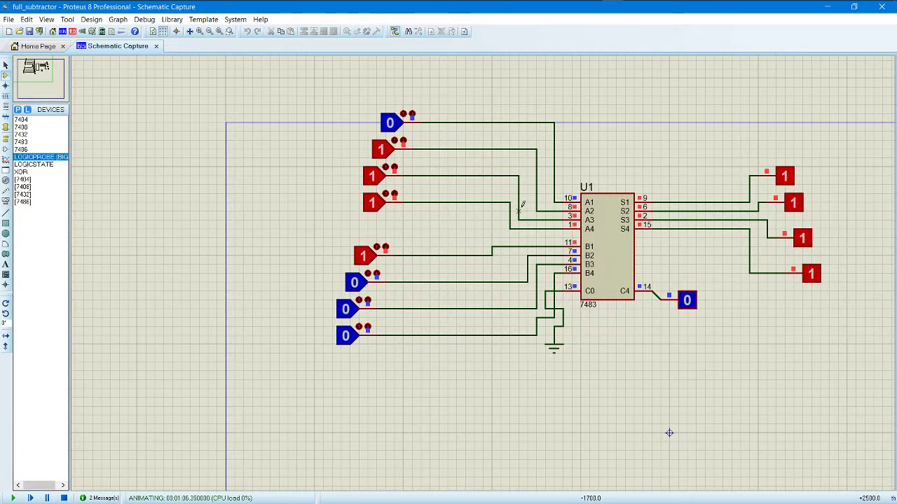
pyautogui.click(395, 126)
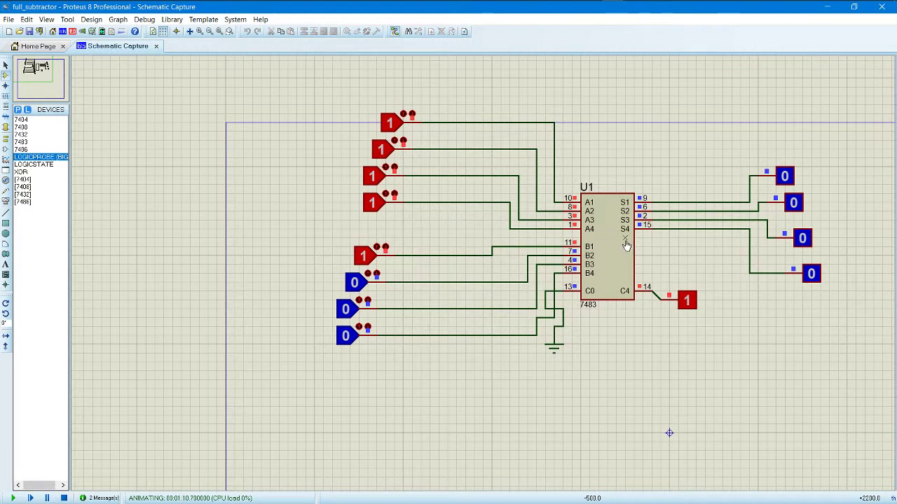
pyautogui.press('shift+Pause')
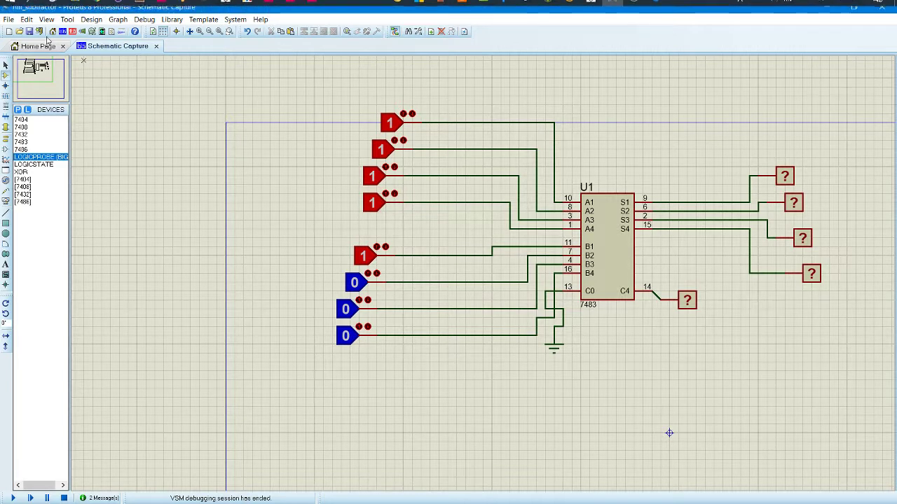
# Place the text label "FULL_ADDER_4_BIT_ADDING_MULTI_ADDERS" below the adder circuit.
pyautogui.click(5, 264)
pyautogui.click(448, 377)
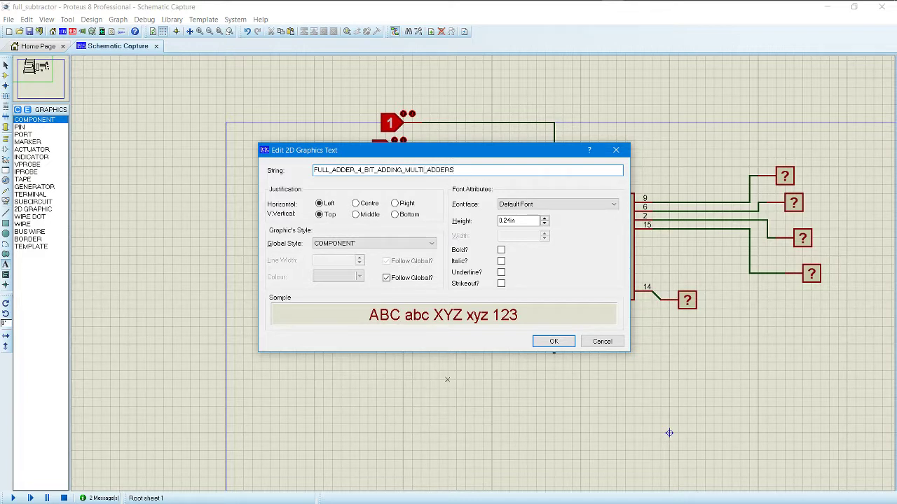
pyautogui.click(555, 343)
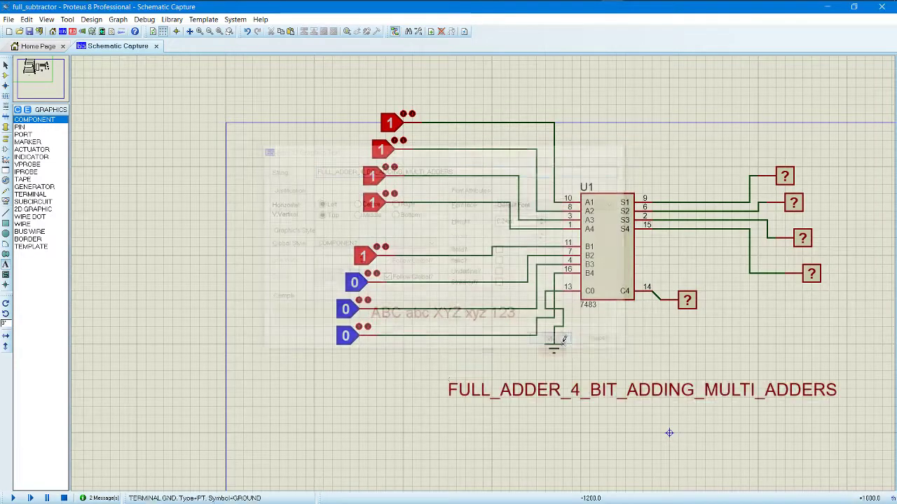
pyautogui.scroll(-2, 666, 406)
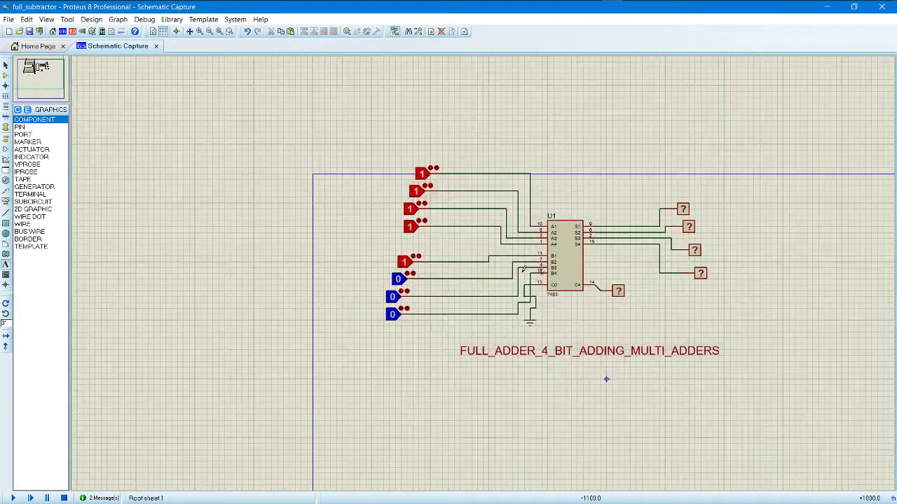
pyautogui.scroll(2, 483, 273)
pyautogui.scroll(-3, 484, 272)
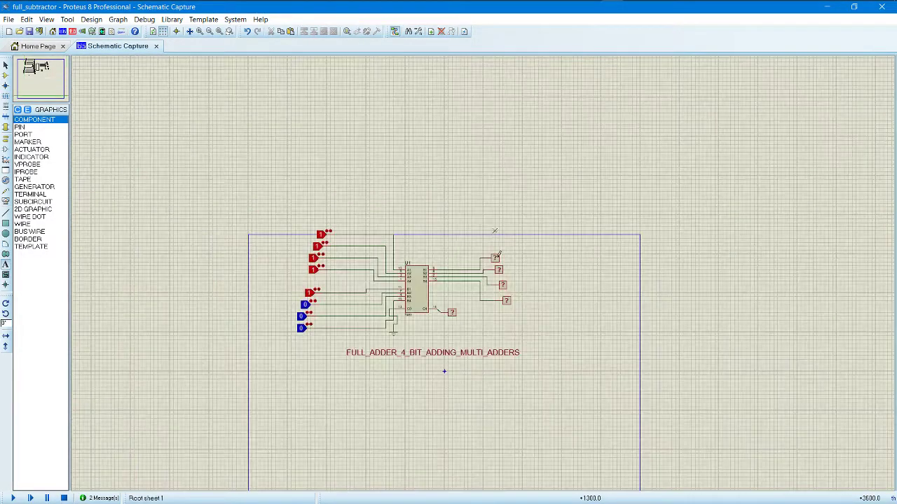
pyautogui.scroll(3, 487, 250)
pyautogui.scroll(-1, 419, 254)
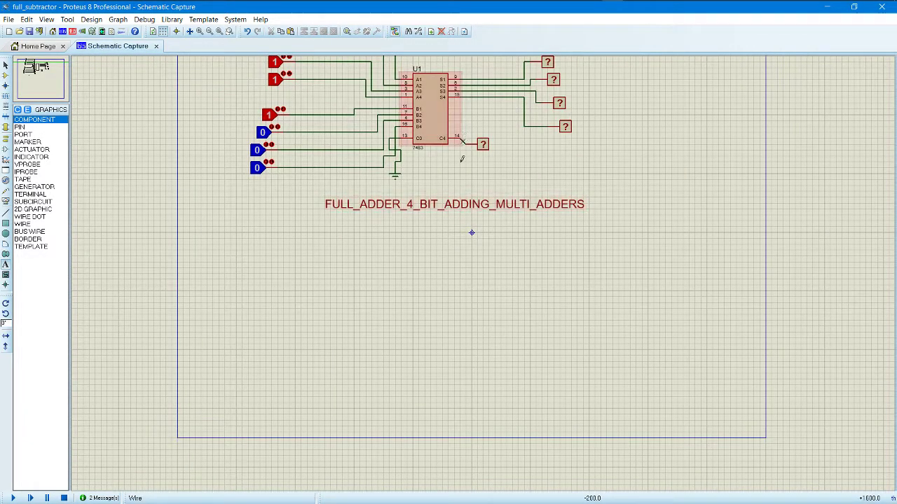
pyautogui.scroll(1, 465, 177)
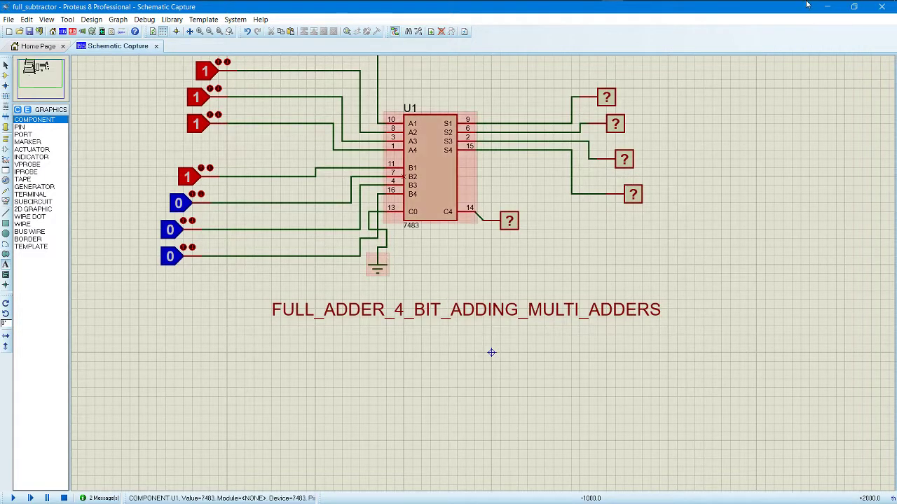
# Switch to the browser's lab manual PDF to examine the 2-bit full adder figure, and return to Proteus.
pyautogui.click(655, 8)
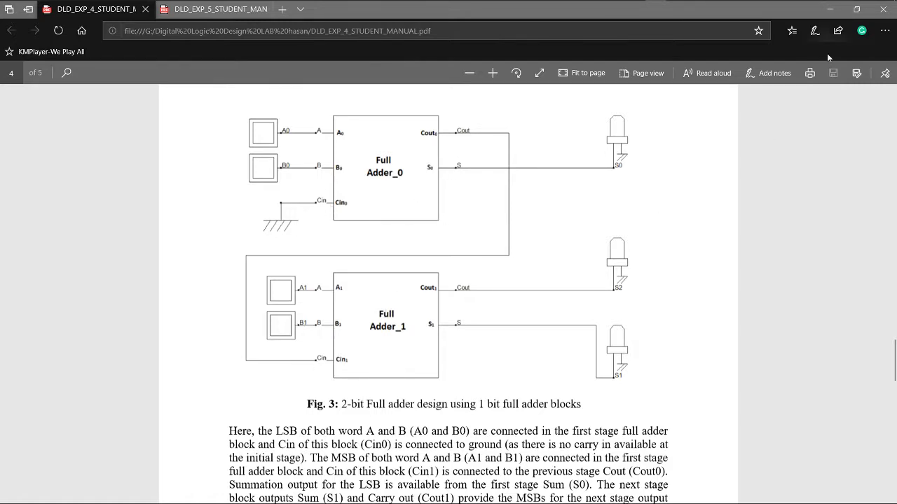
pyautogui.click(829, 8)
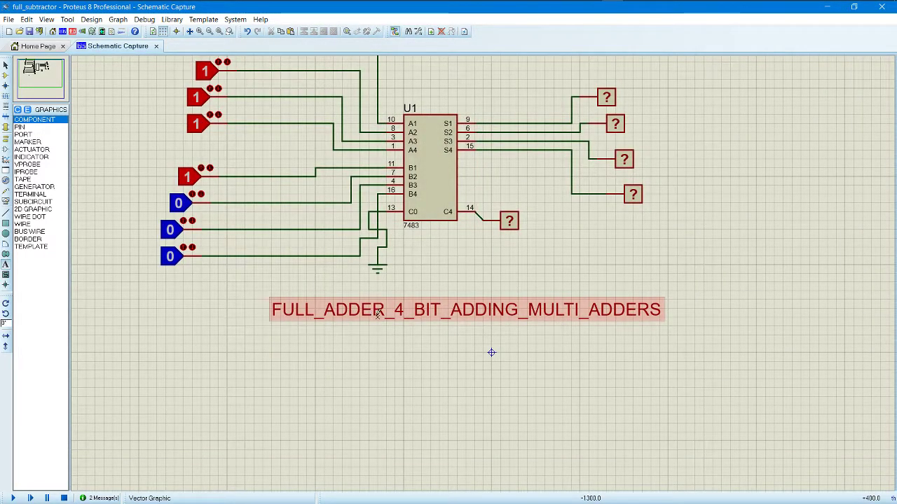
# Open the text label below the circuit for editing and cancel without changing it.
pyautogui.doubleClick(288, 313)
pyautogui.click(601, 342)
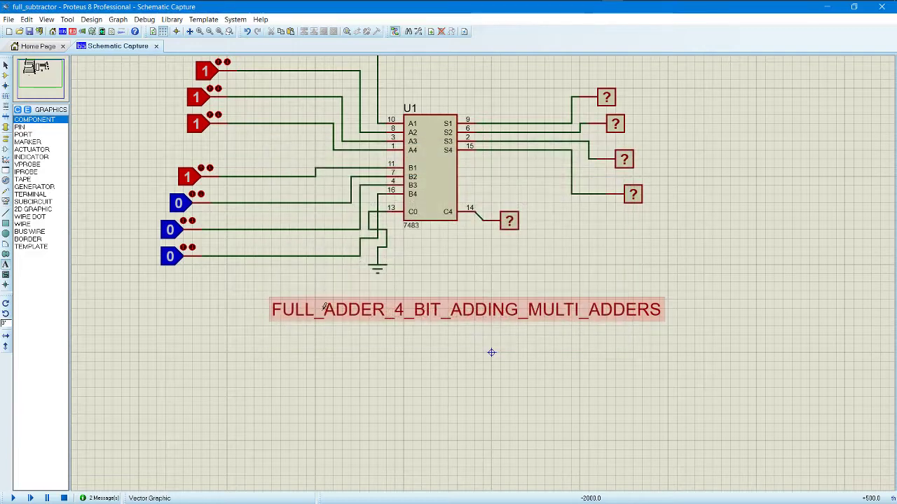
# Move the "FULL_ADDER_4_BIT_ADDING_MULTI_ADDERS" text label from below the adder circuit to above it.
pyautogui.click(6, 75)
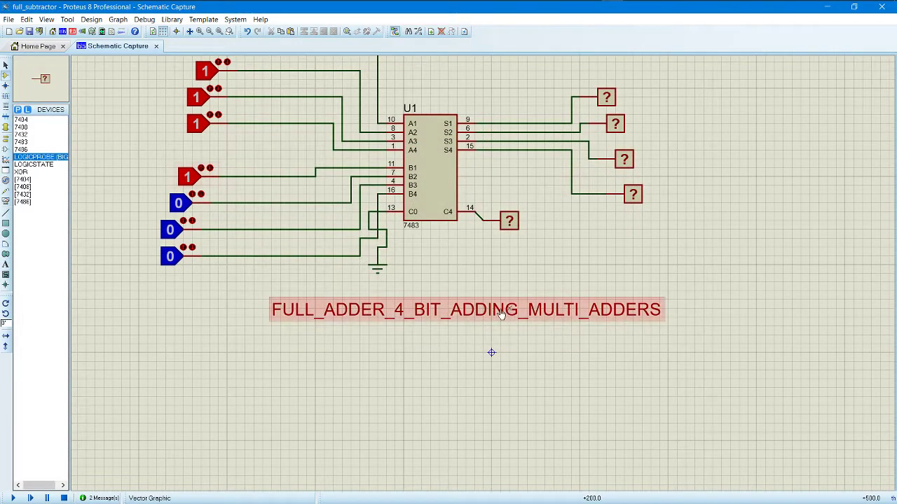
pyautogui.doubleClick(479, 311)
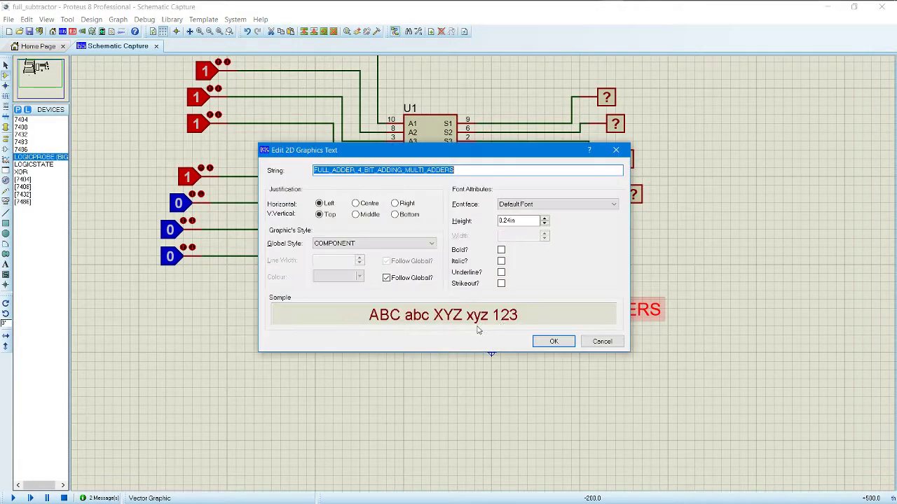
pyautogui.click(601, 342)
pyautogui.hotkey('ctrl', 'c')
pyautogui.hotkey('ctrl', 'v')
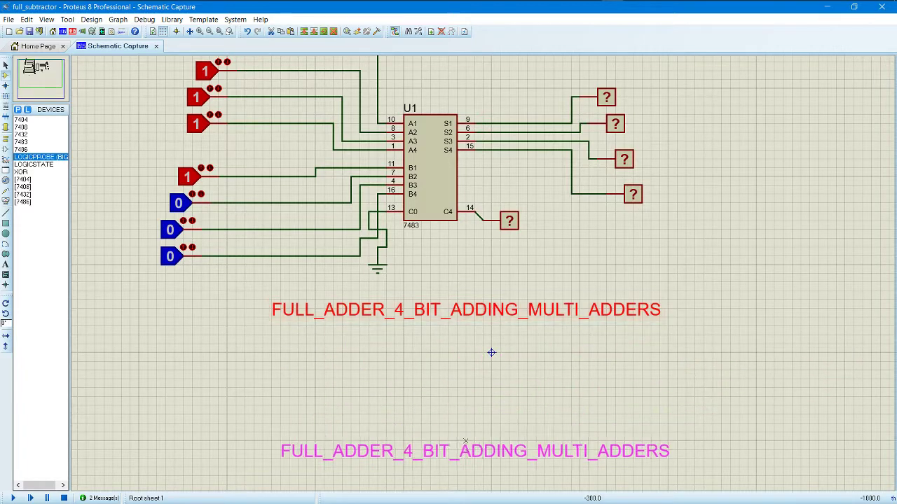
pyautogui.scroll(-2, 491, 355)
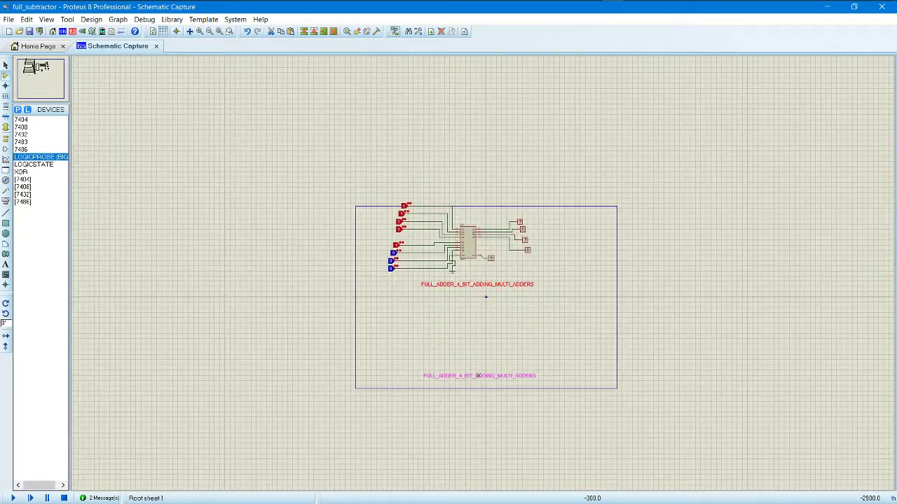
pyautogui.click(477, 189)
pyautogui.scroll(3, 483, 266)
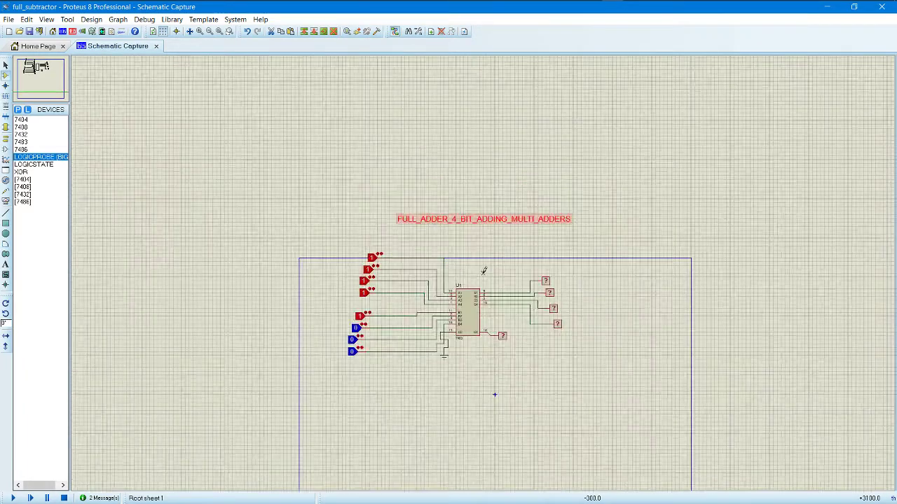
pyautogui.scroll(-2, 480, 365)
pyautogui.scroll(1, 480, 365)
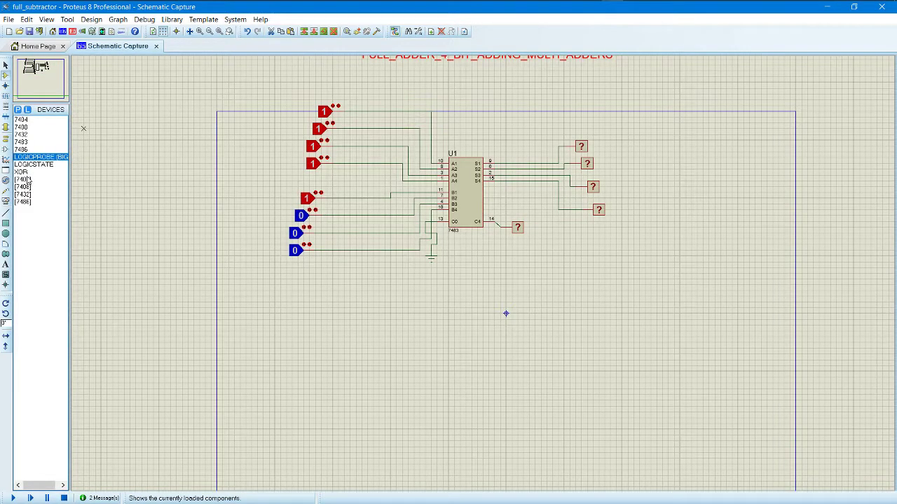
# Place a second 7483 adder IC below U1.
pyautogui.click(31, 149)
pyautogui.click(31, 141)
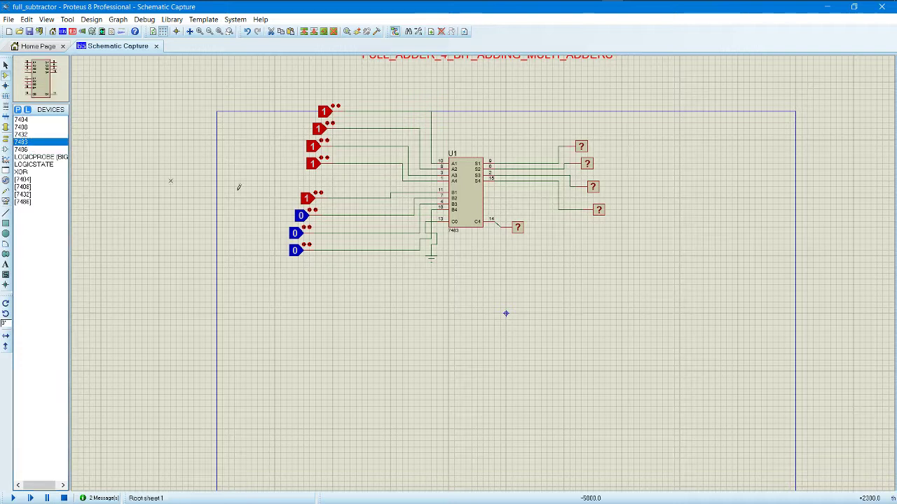
pyautogui.click(471, 315)
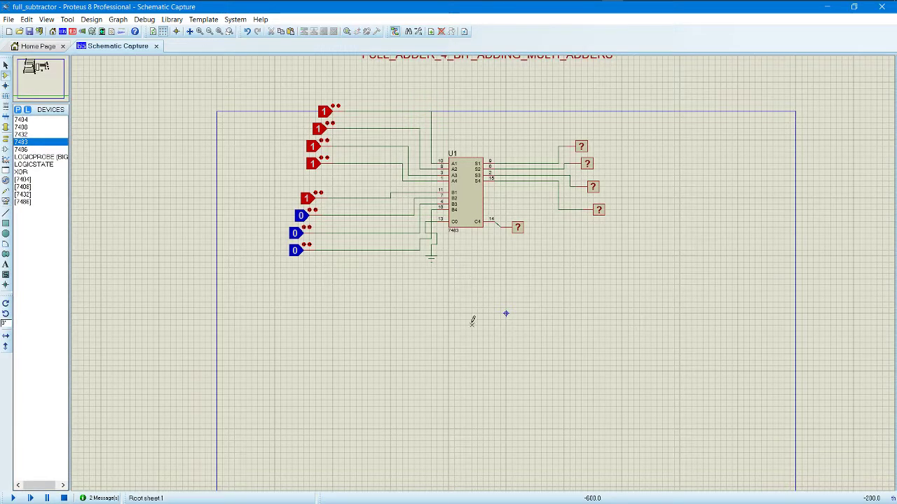
pyautogui.click(506, 313)
pyautogui.scroll(1, 506, 313)
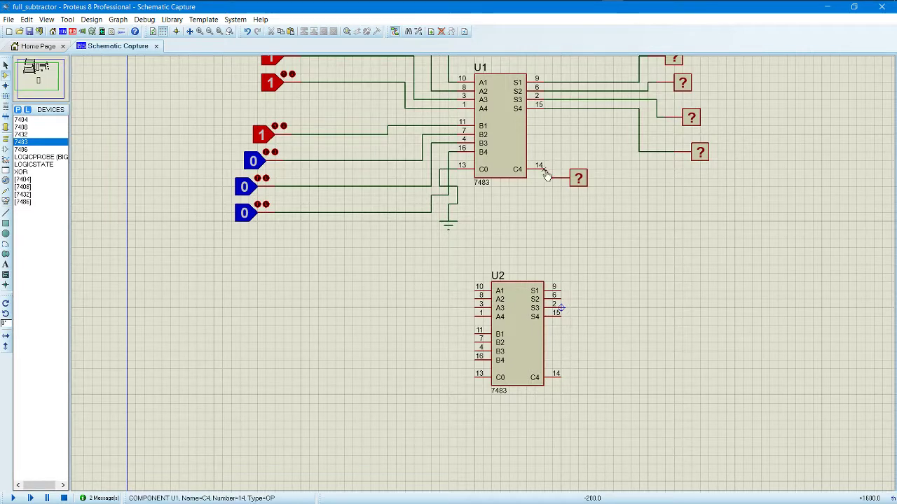
# Delete the logic probe connected to U1's C4 carry output.
pyautogui.scroll(1, 553, 184)
pyautogui.scroll(-2, 484, 271)
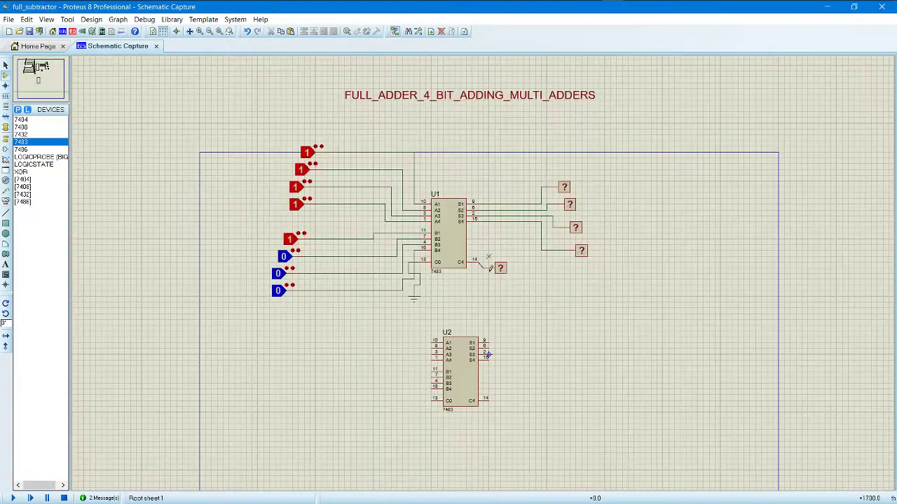
pyautogui.scroll(2, 480, 257)
pyautogui.scroll(-2, 469, 295)
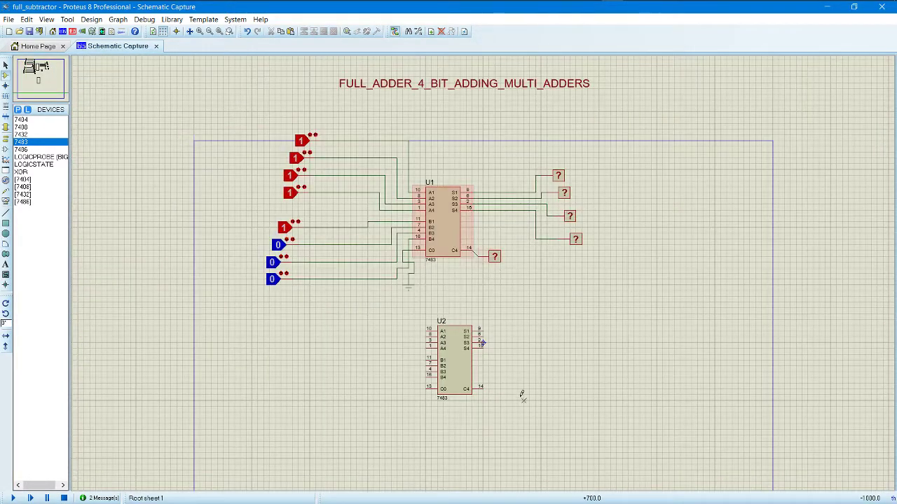
pyautogui.scroll(2, 523, 392)
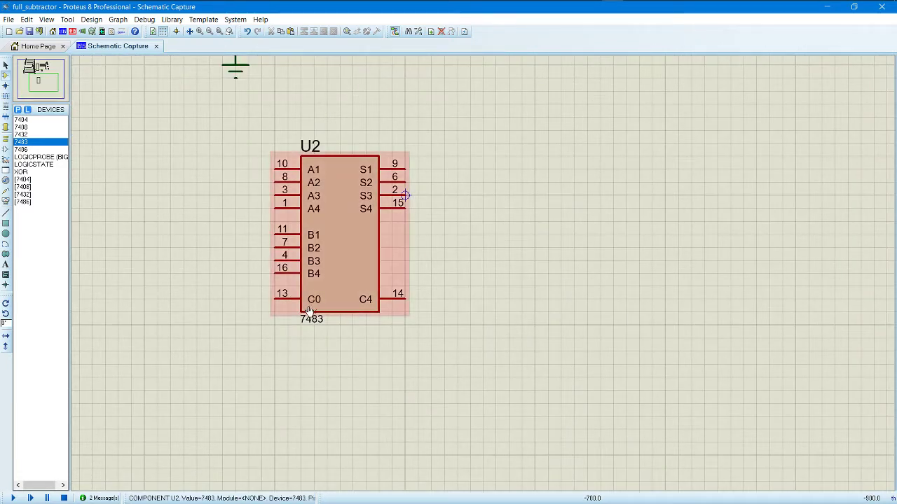
pyautogui.scroll(-1, 536, 200)
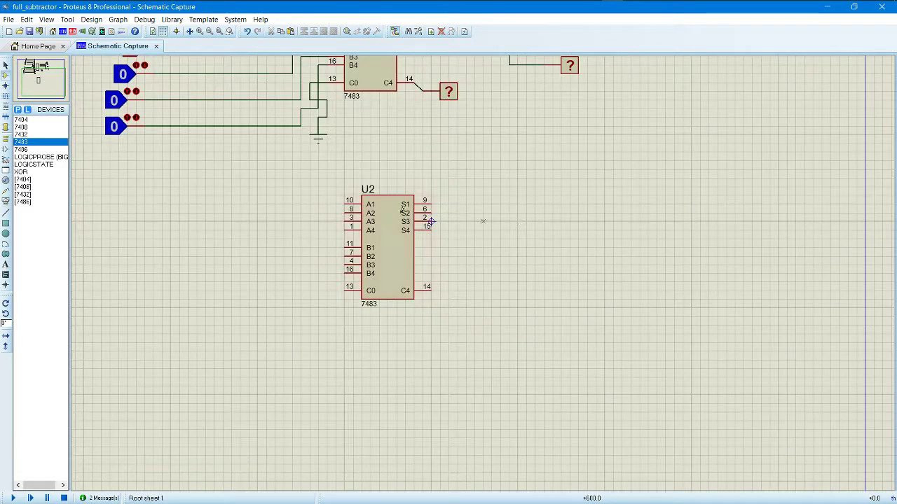
pyautogui.click(448, 96)
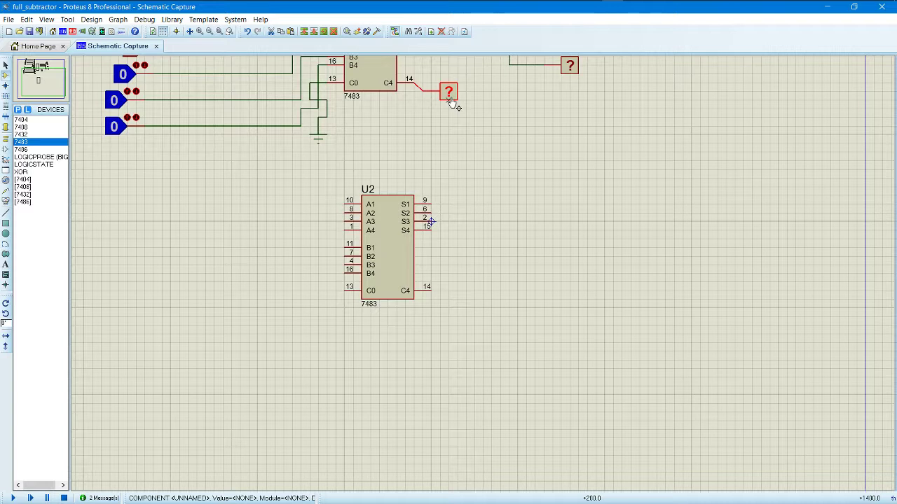
pyautogui.press('Delete')
# Wire U1's C4 carry output to the C0 carry input of U2, routing around U2's input side.
pyautogui.click(414, 83)
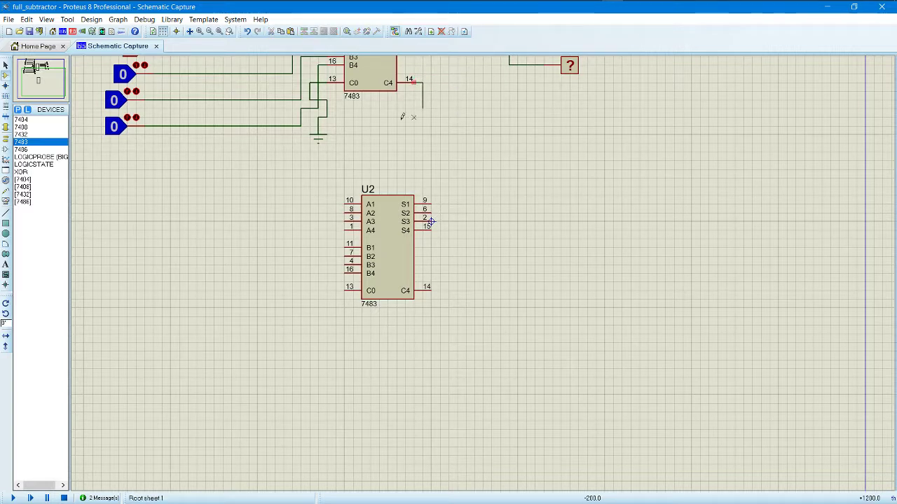
pyautogui.click(316, 169)
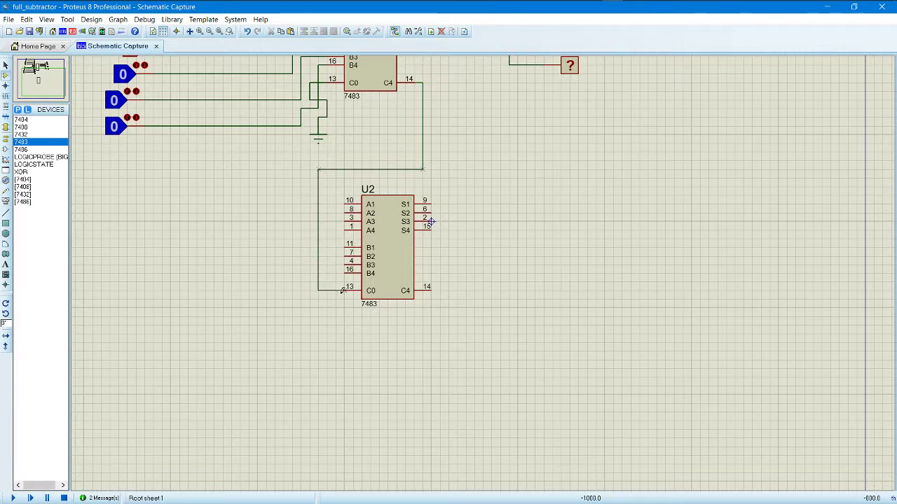
pyautogui.click(343, 290)
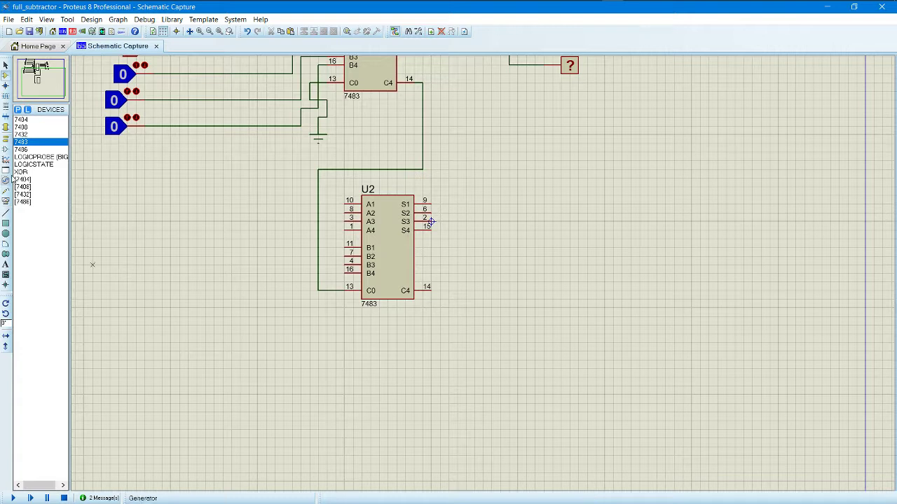
# Copy the four logic states feeding U1's B inputs and paste them below the existing input group.
pyautogui.click(27, 166)
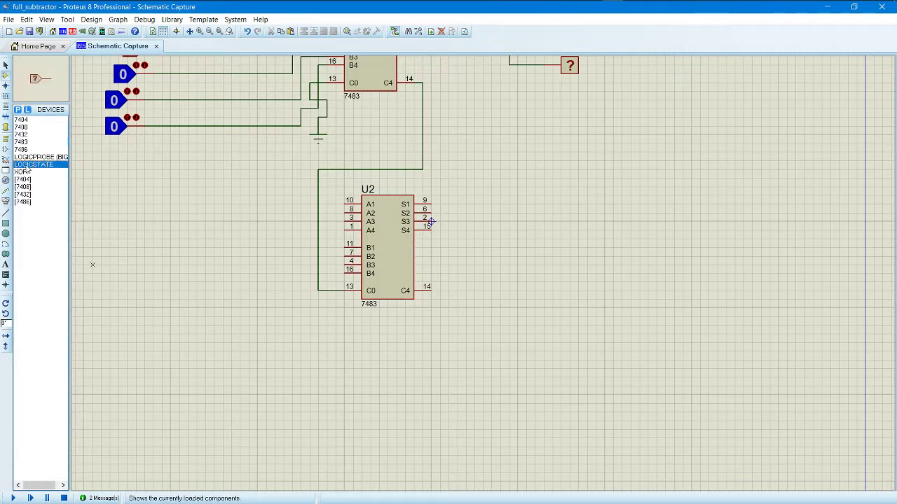
pyautogui.scroll(-3, 480, 270)
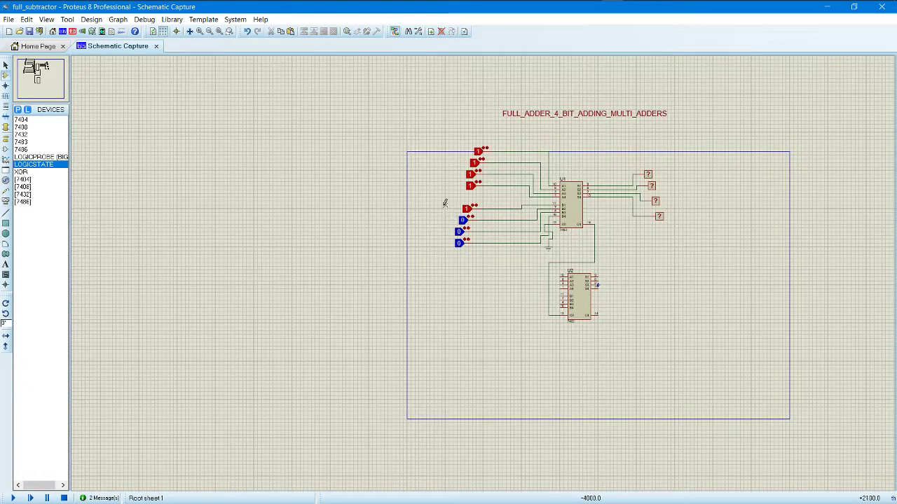
pyautogui.moveTo(441, 205); pyautogui.dragTo(475, 252)
pyautogui.scroll(-1, 474, 253)
pyautogui.scroll(2, 488, 272)
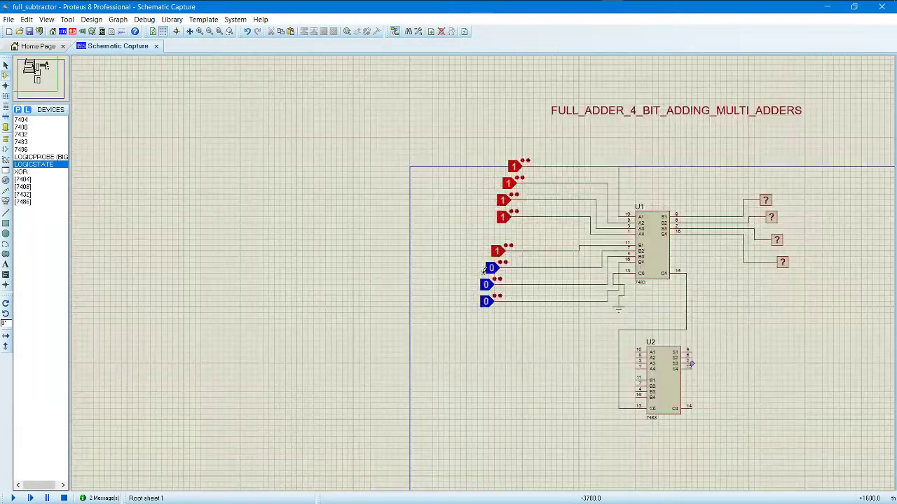
pyautogui.moveTo(472, 240); pyautogui.dragTo(516, 323)
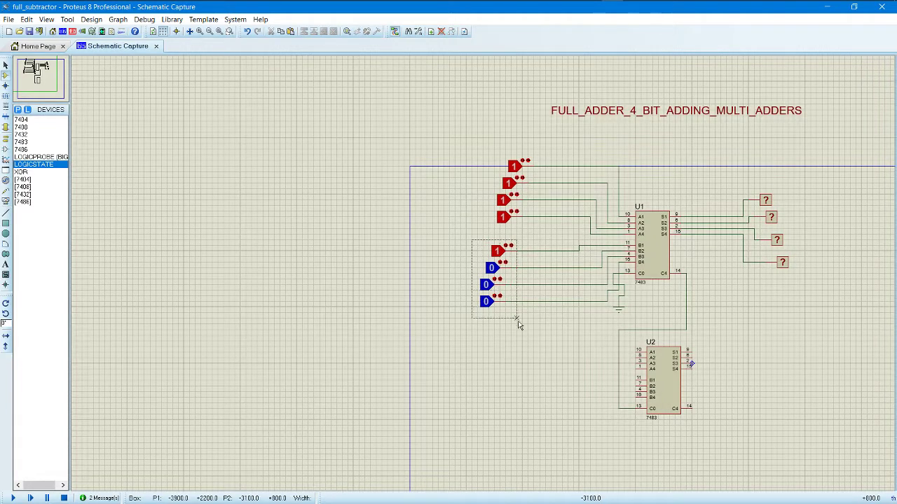
pyautogui.rightClick(506, 285)
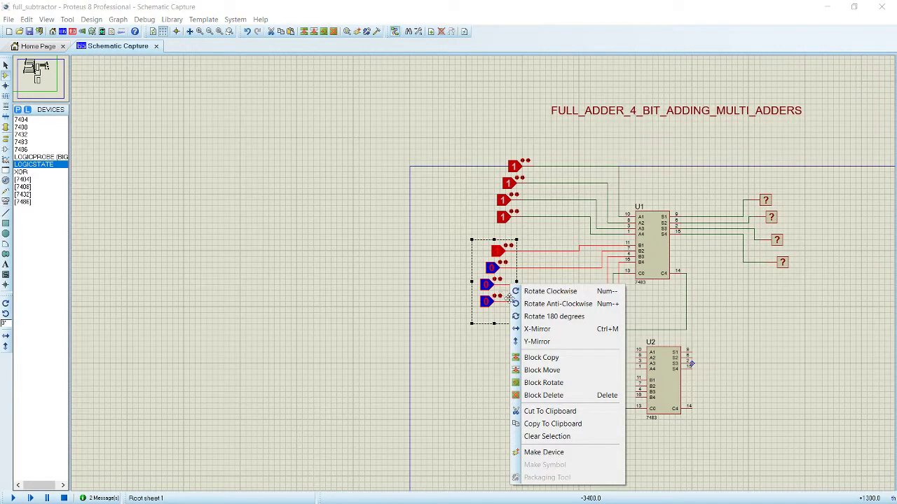
pyautogui.click(552, 424)
pyautogui.rightClick(497, 372)
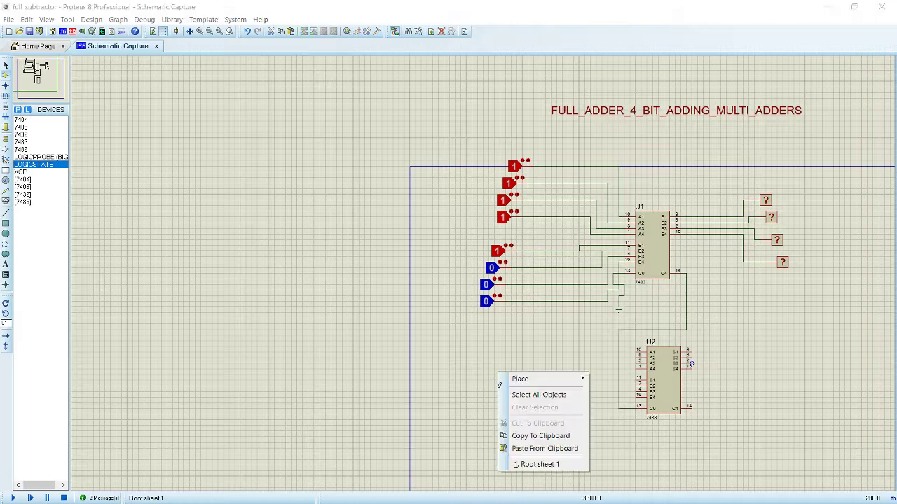
pyautogui.click(544, 448)
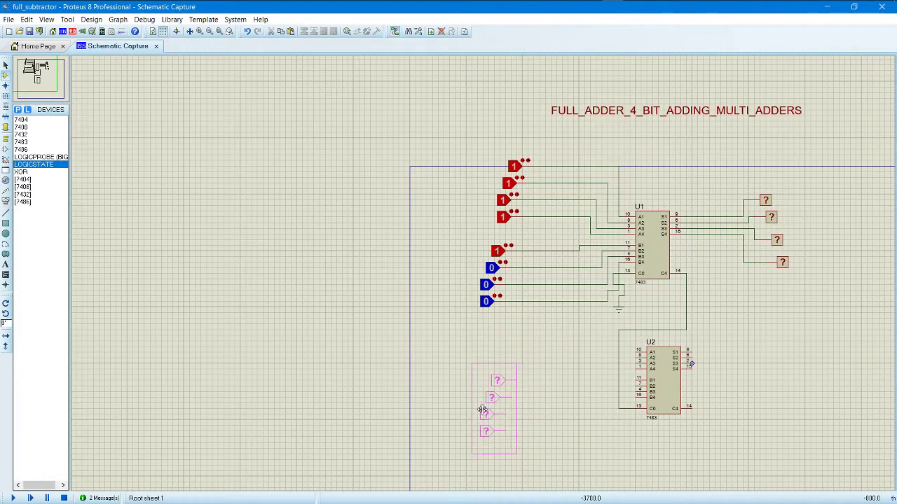
pyautogui.click(469, 438)
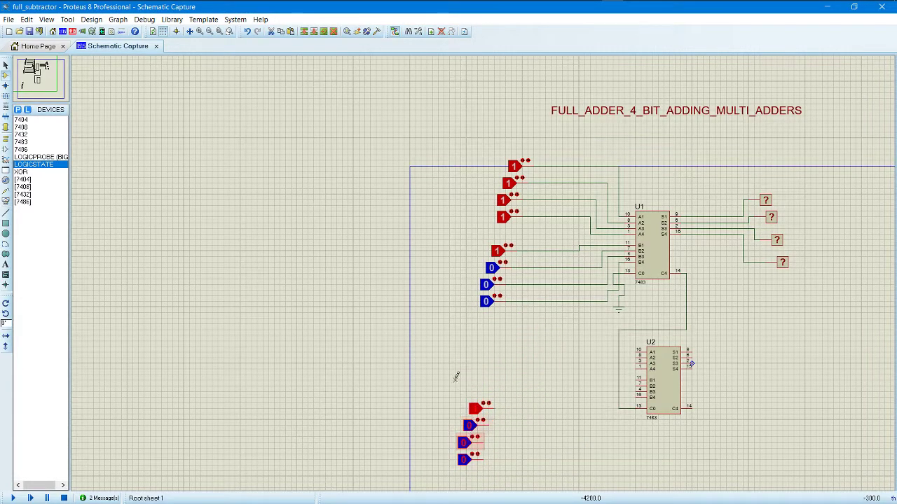
# Paste a second set of four logic states between U1's B inputs and the first pasted set.
pyautogui.rightClick(459, 348)
pyautogui.click(483, 423)
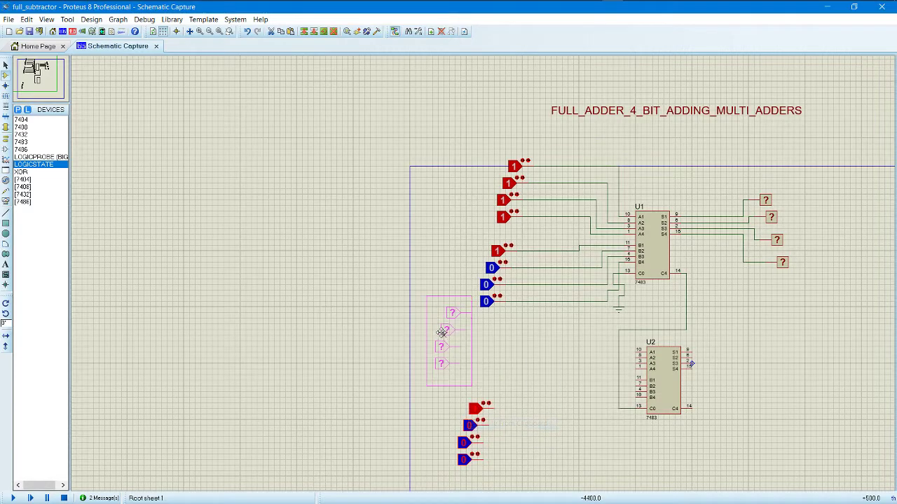
pyautogui.click(456, 368)
# Place two logic probes beside U2, one level with its C4 output and one level with its S1 output.
pyautogui.scroll(-1, 523, 334)
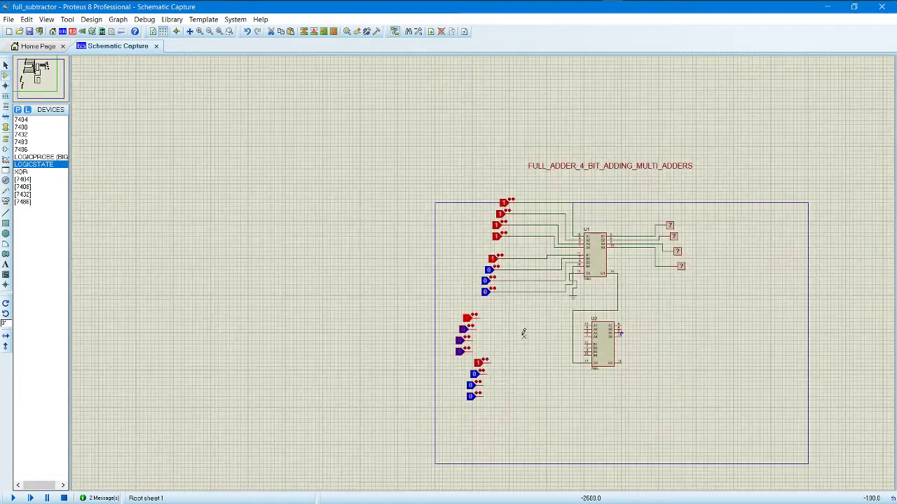
pyautogui.scroll(2, 483, 271)
pyautogui.scroll(-1, 356, 222)
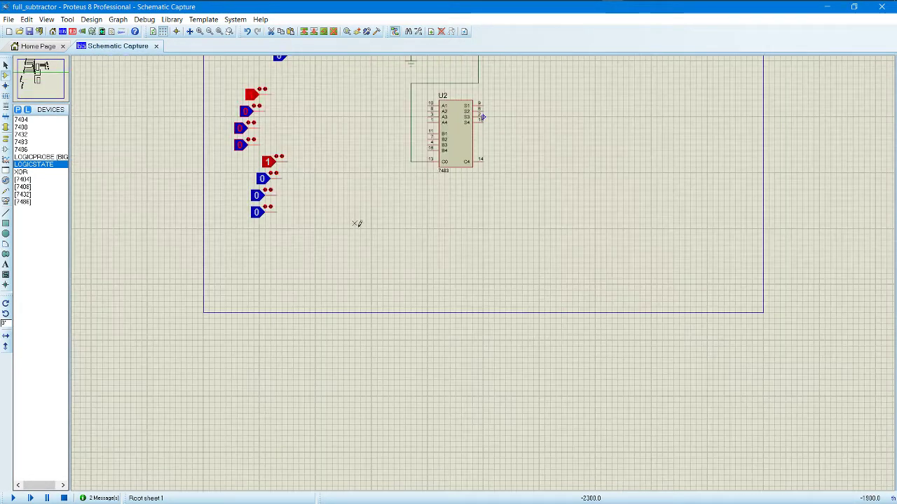
pyautogui.scroll(1, 483, 271)
pyautogui.scroll(1, 483, 271)
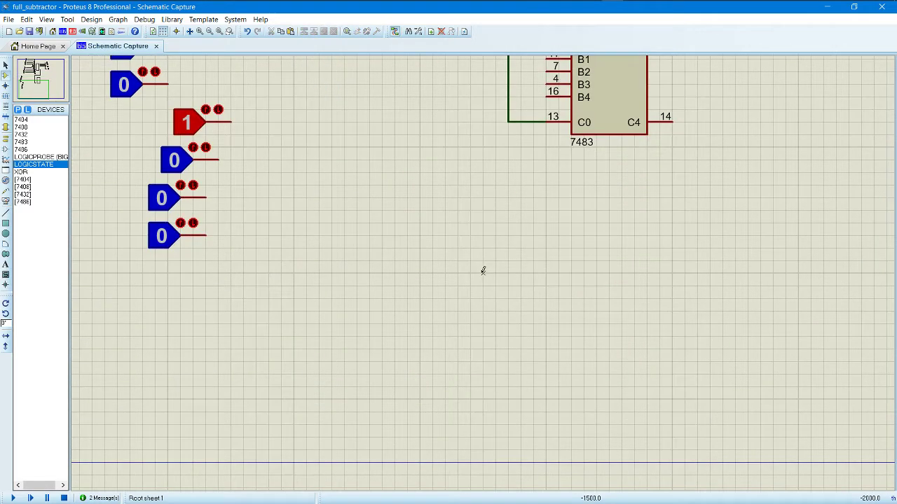
pyautogui.scroll(-2, 483, 270)
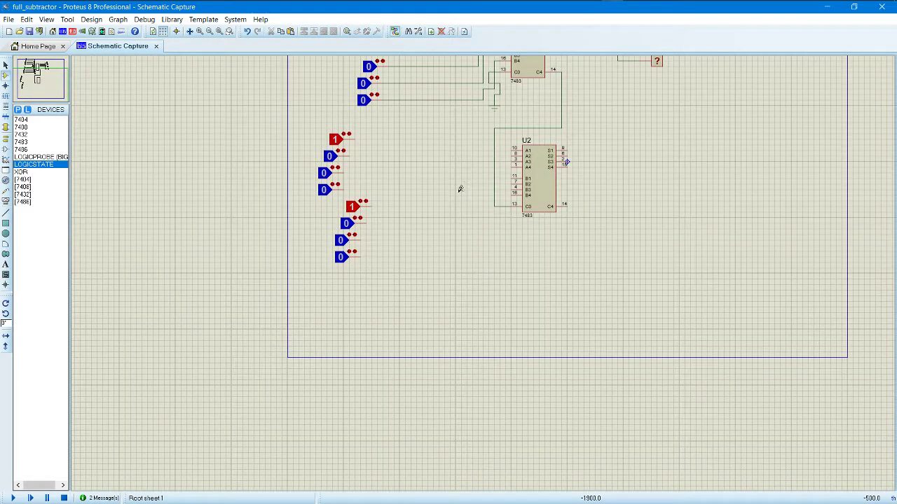
pyautogui.scroll(1, 483, 269)
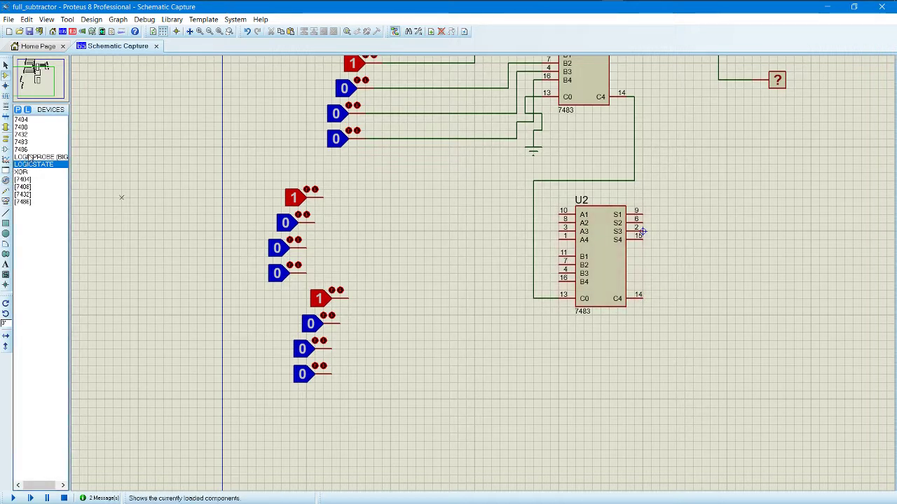
pyautogui.press('Up')
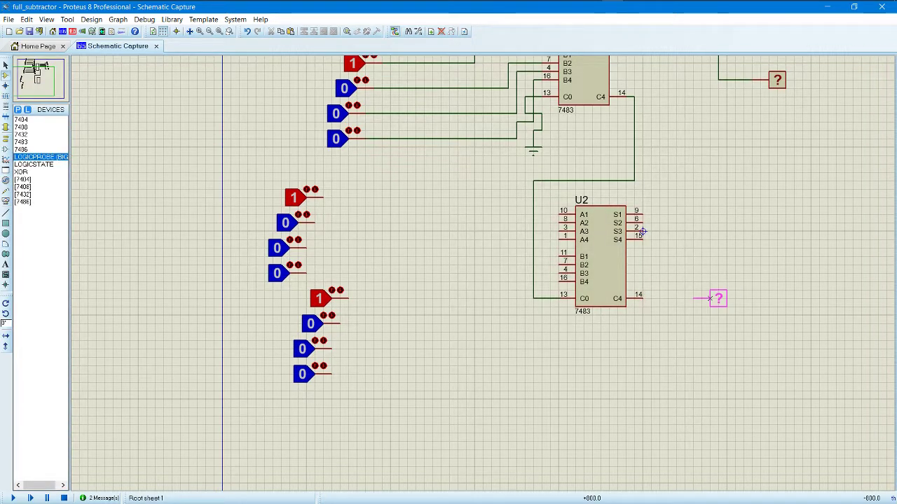
pyautogui.click(698, 299)
pyautogui.scroll(-1, 766, 262)
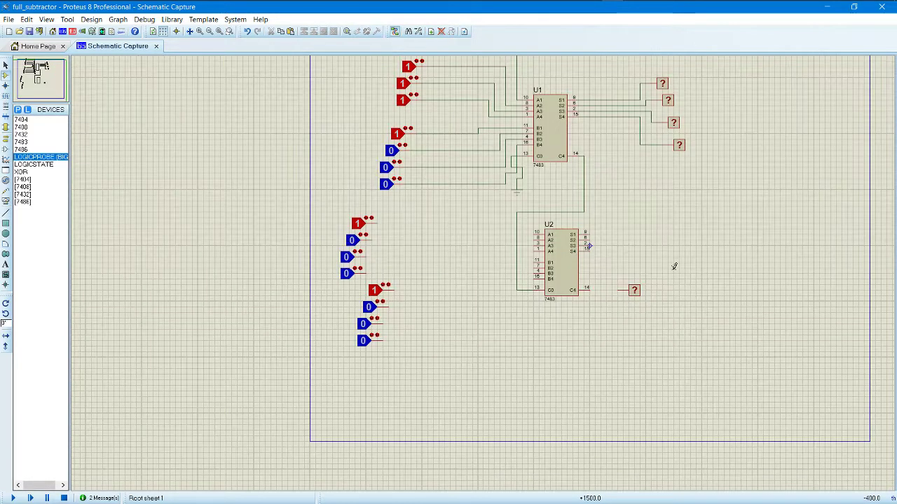
pyautogui.scroll(1, 636, 276)
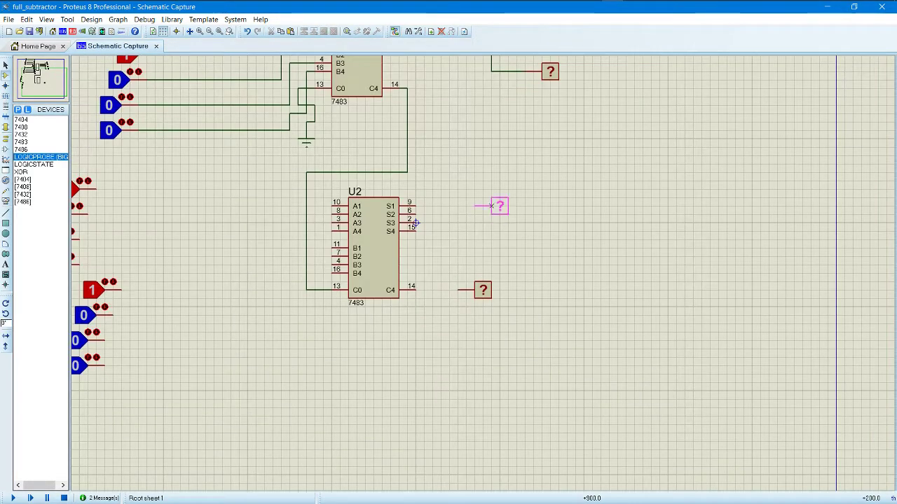
pyautogui.click(485, 215)
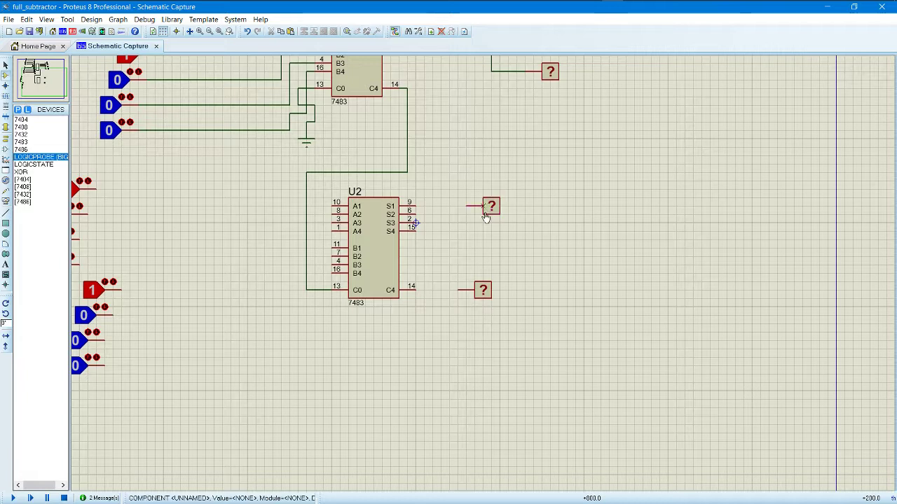
# Place three more logic probes beside U2, between the S1 and C4 probes, and lower the middle one slightly to space it out.
pyautogui.click(530, 222)
pyautogui.click(513, 239)
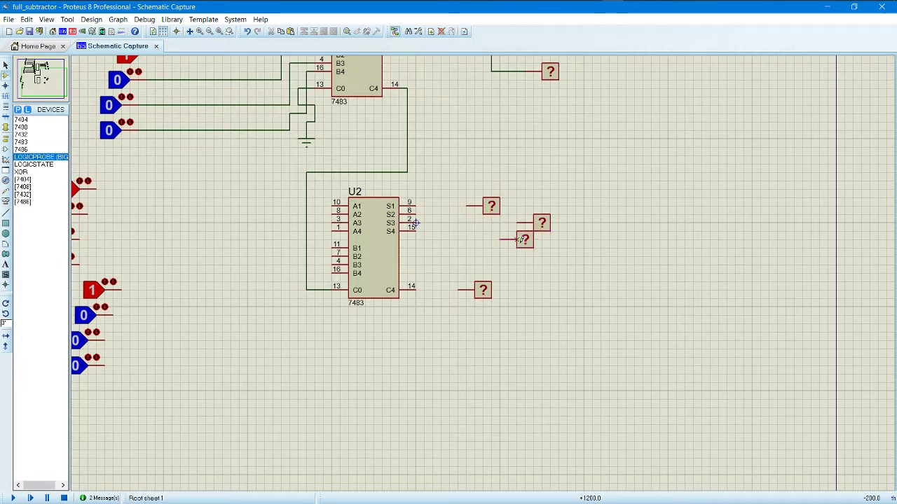
pyautogui.click(471, 256)
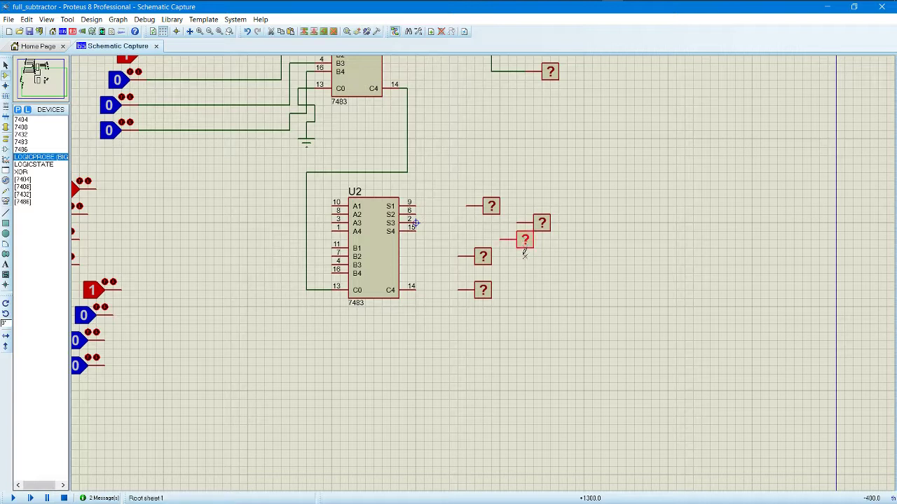
pyautogui.moveTo(525, 247); pyautogui.dragTo(524, 254)
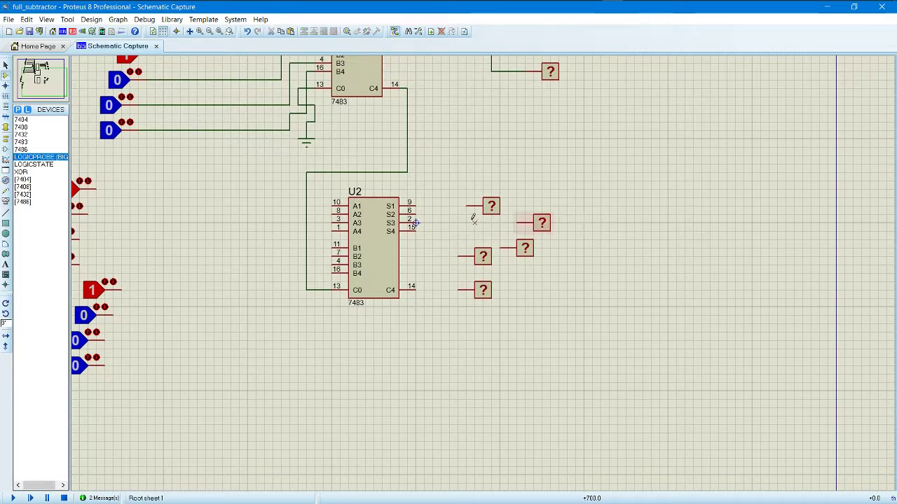
# Wire the upper group of four pasted logic states to U2's A1, A2, A3 and A4 inputs in order.
pyautogui.press('F5')
pyautogui.scroll(-2, 484, 270)
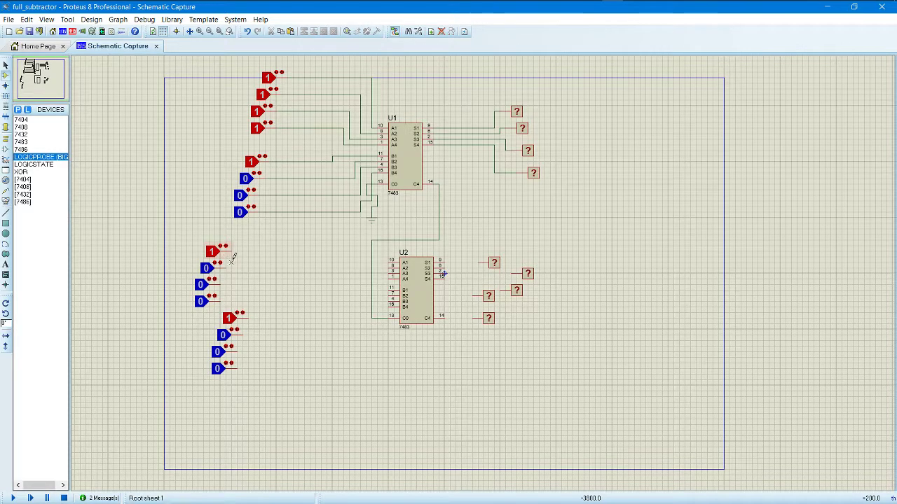
pyautogui.scroll(1, 233, 257)
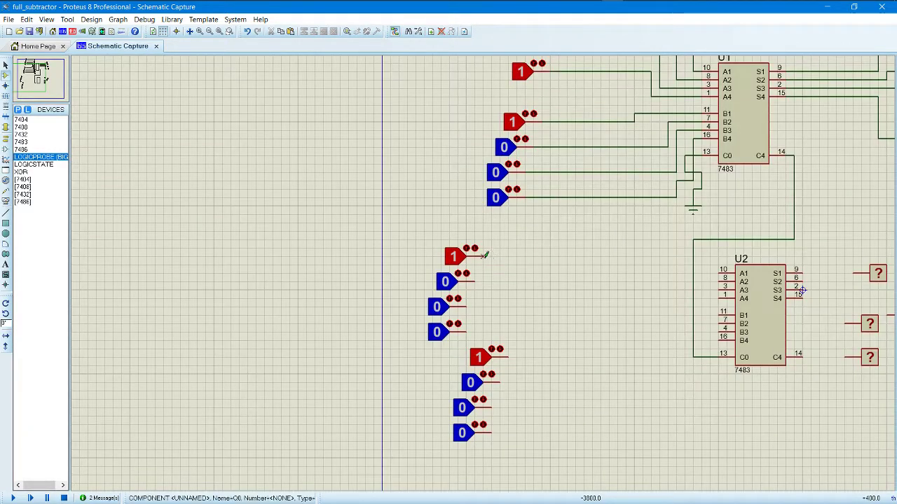
pyautogui.click(483, 256)
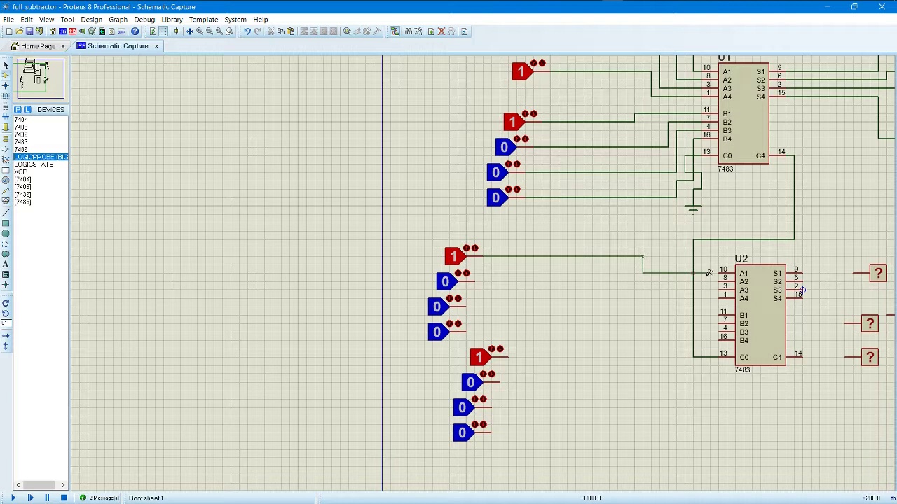
pyautogui.click(713, 273)
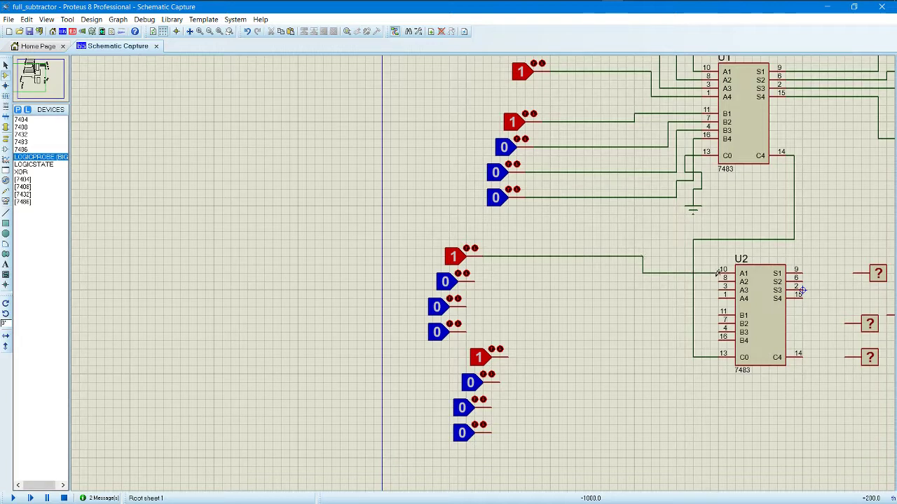
pyautogui.click(484, 281)
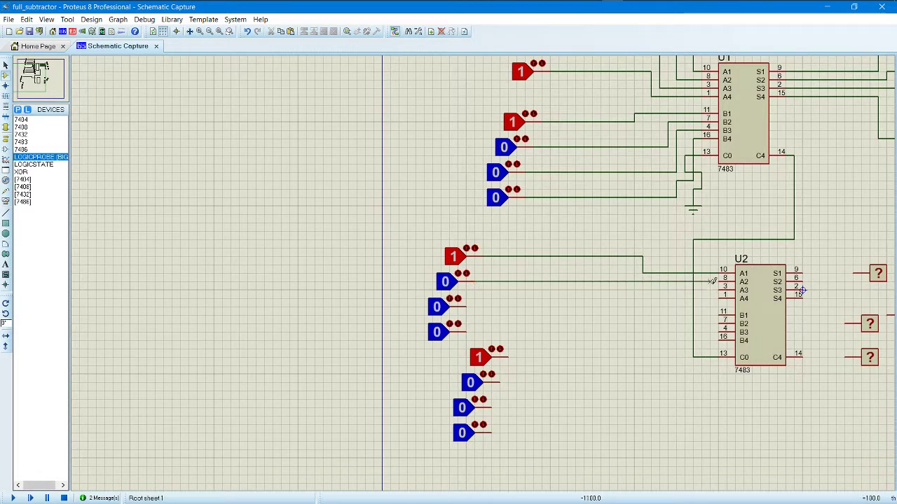
pyautogui.click(714, 279)
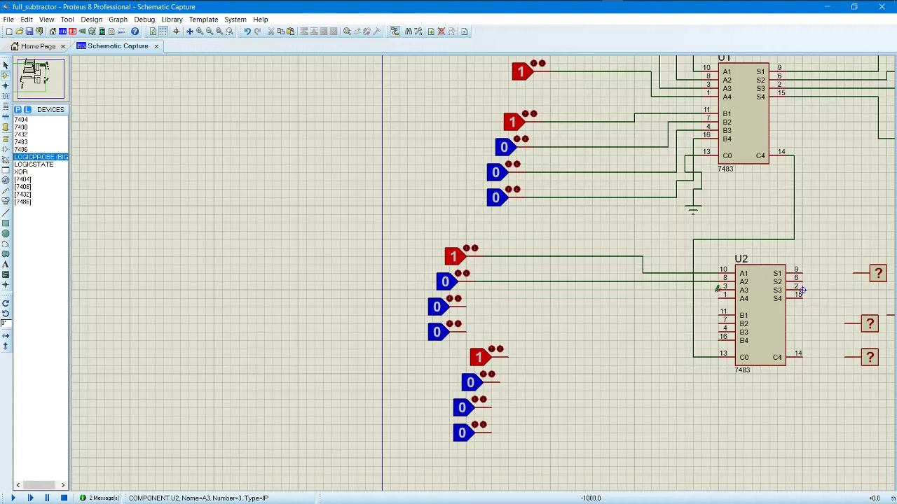
pyautogui.click(466, 306)
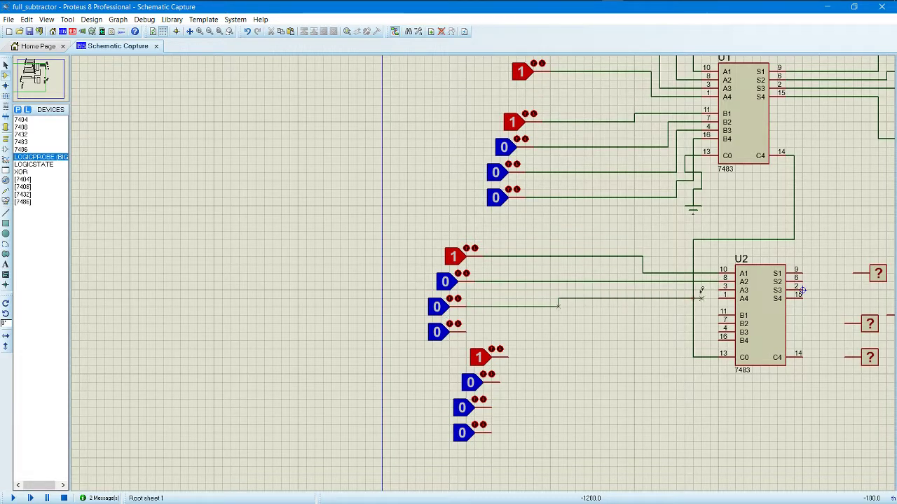
pyautogui.click(714, 290)
pyautogui.click(461, 332)
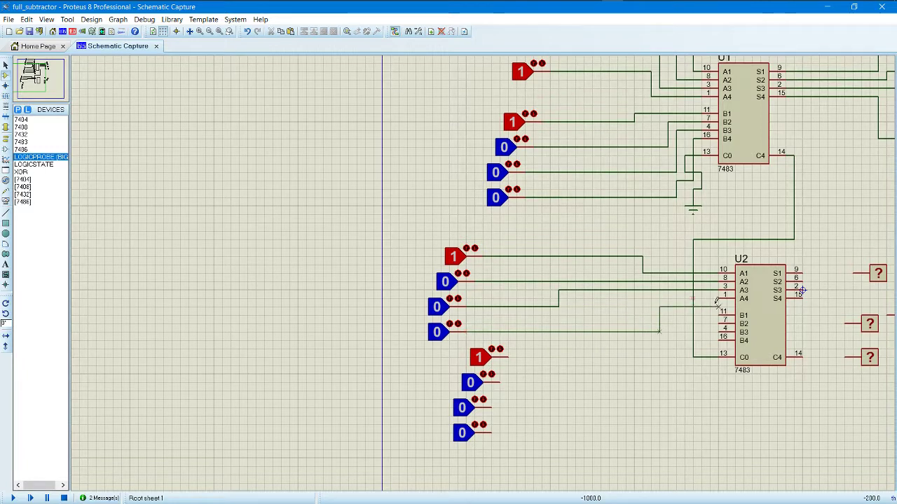
pyautogui.click(715, 298)
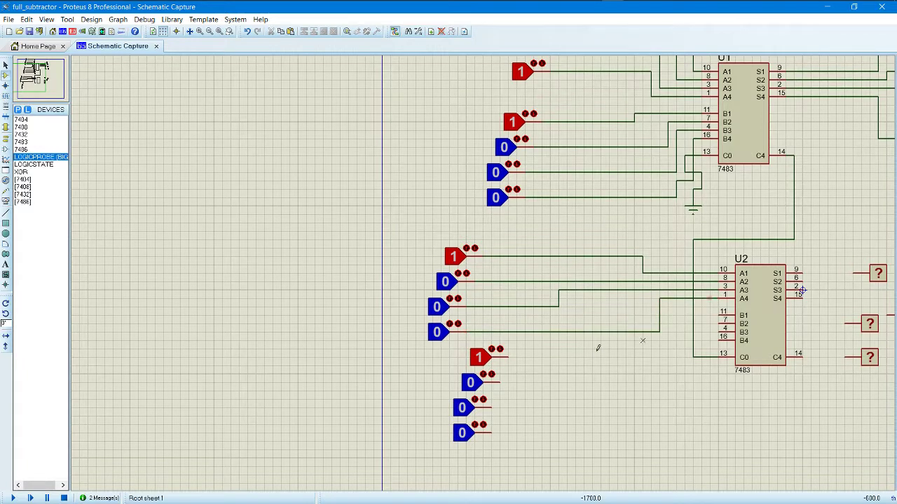
# Wire the lower group of four pasted logic states to U2's B1, B2, B3 and B4 inputs in order.
pyautogui.click(508, 356)
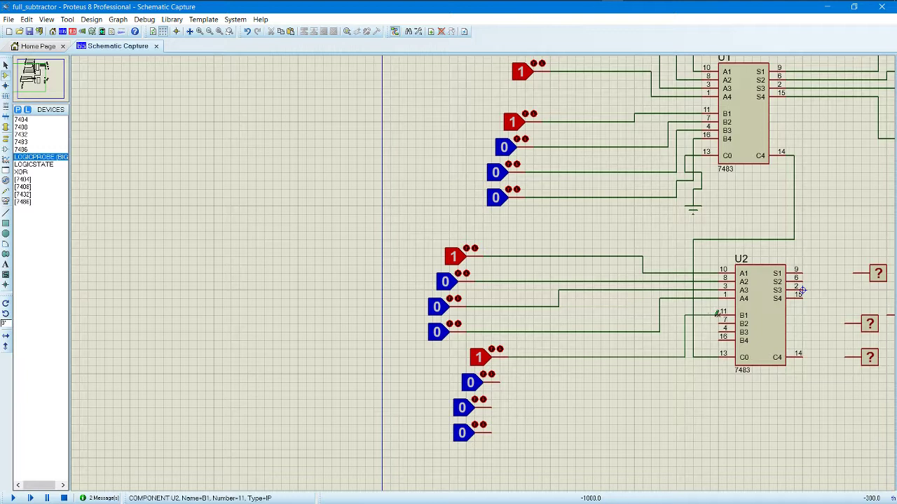
pyautogui.click(711, 314)
pyautogui.click(494, 380)
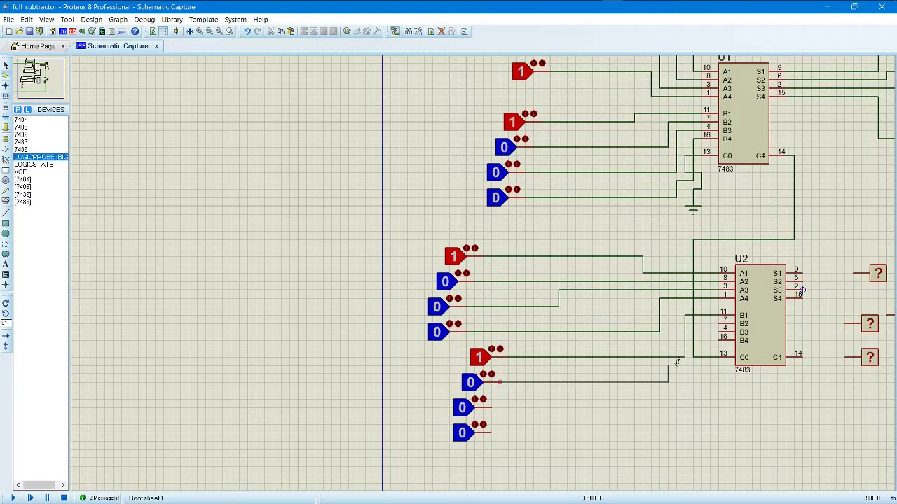
pyautogui.click(713, 320)
pyautogui.click(491, 406)
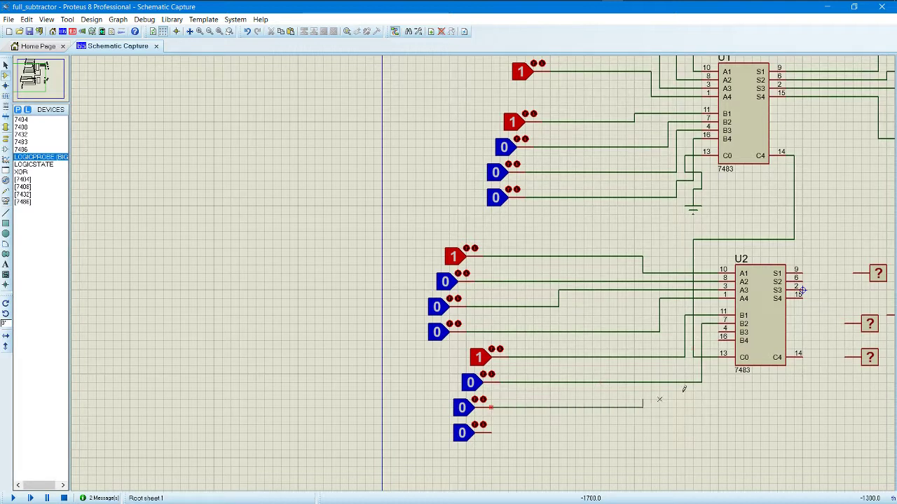
pyautogui.click(713, 330)
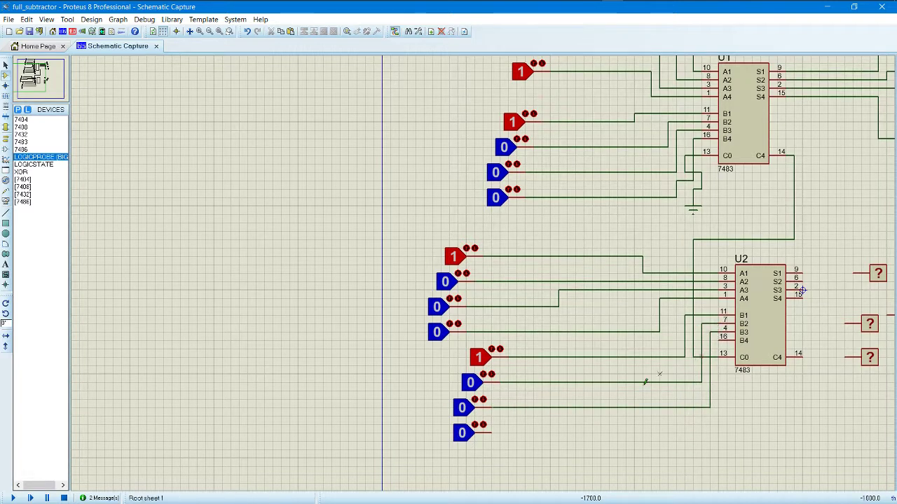
pyautogui.click(490, 433)
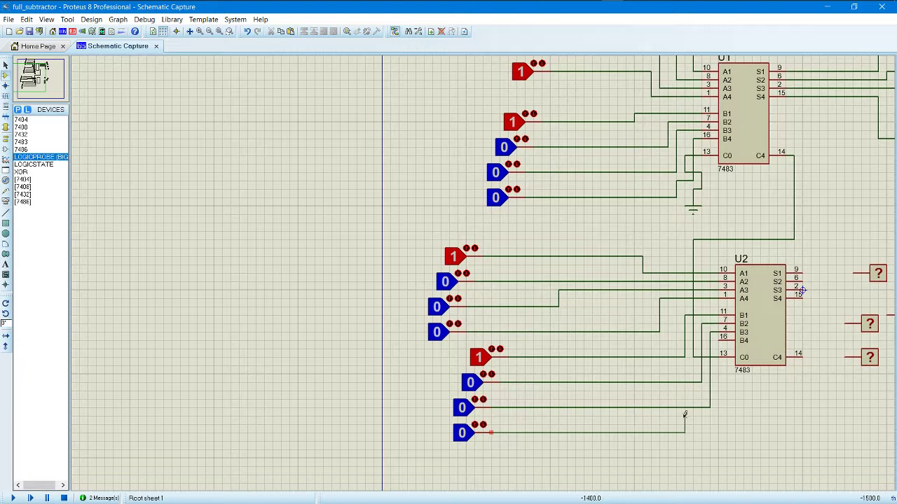
pyautogui.click(718, 337)
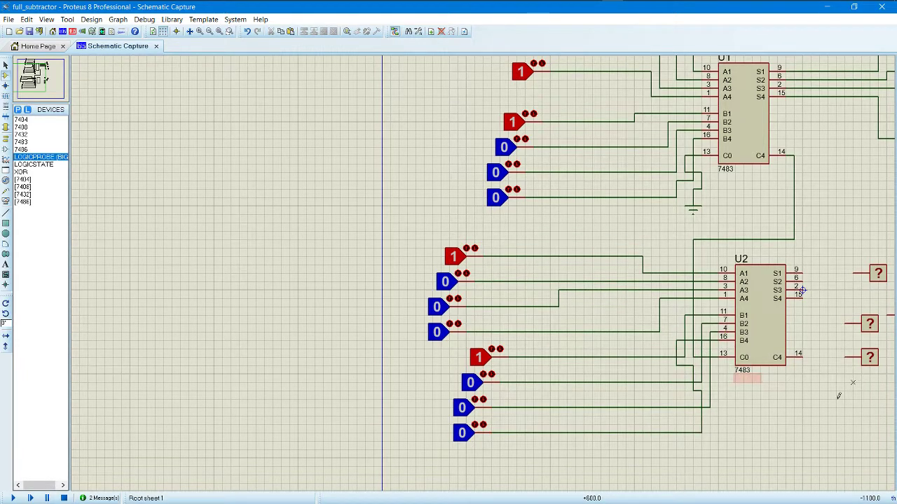
# Wire U2's S1, S2, S3, S4 and C4 outputs each to its own logic probe.
pyautogui.scroll(3, 746, 336)
pyautogui.scroll(-3, 484, 274)
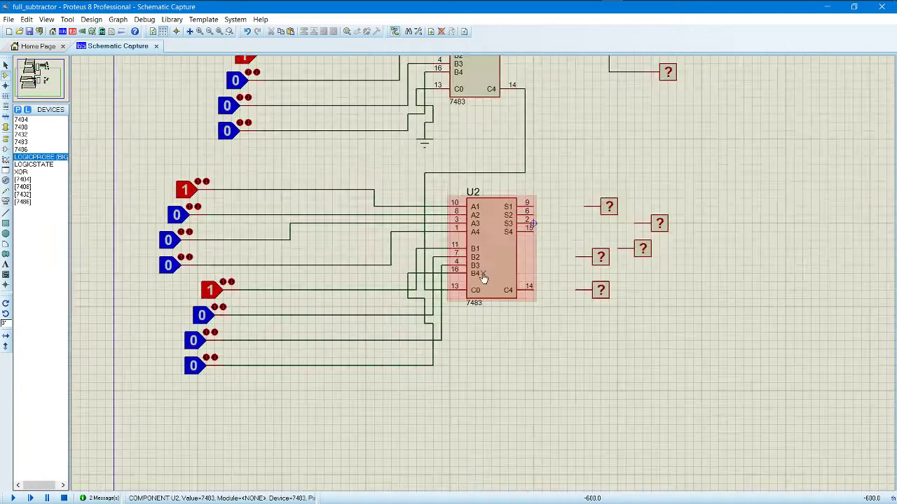
pyautogui.click(535, 204)
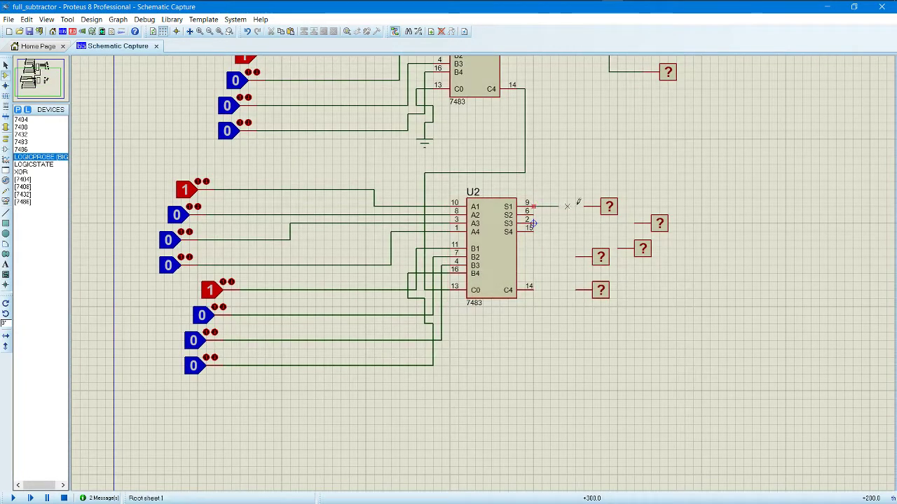
pyautogui.click(578, 206)
pyautogui.click(534, 215)
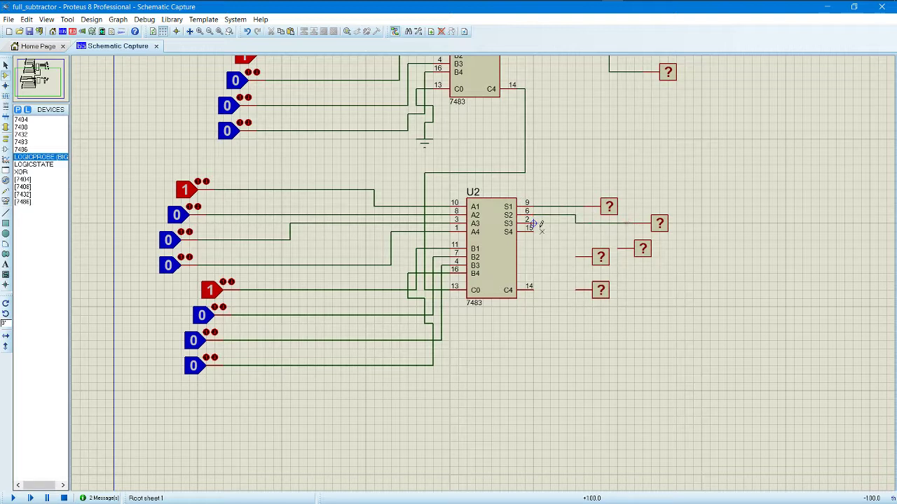
pyautogui.click(533, 224)
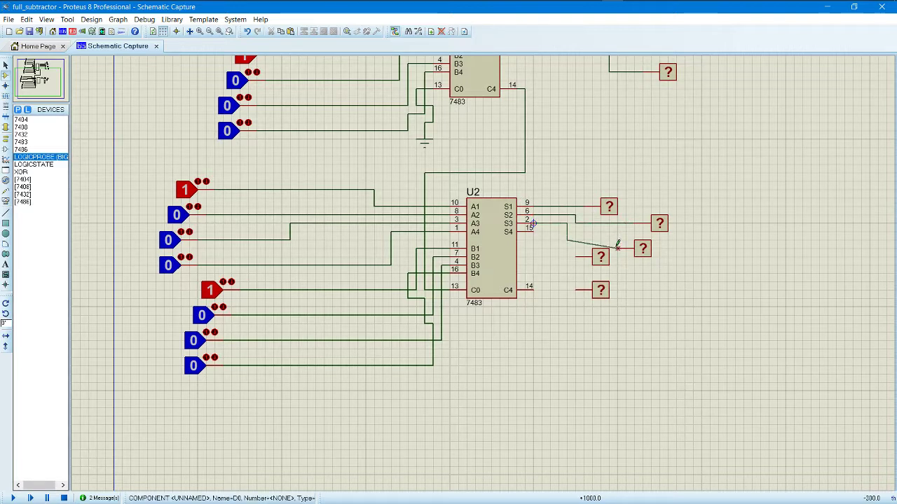
pyautogui.click(618, 247)
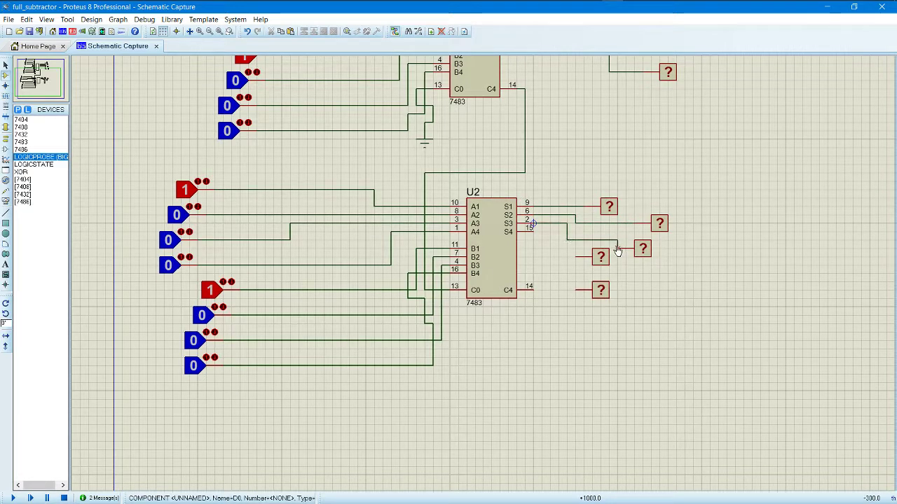
pyautogui.click(534, 230)
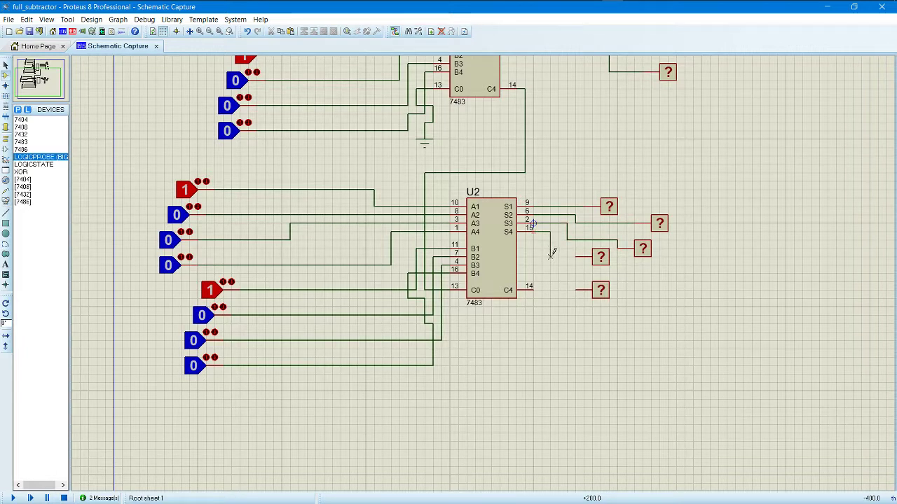
pyautogui.click(575, 257)
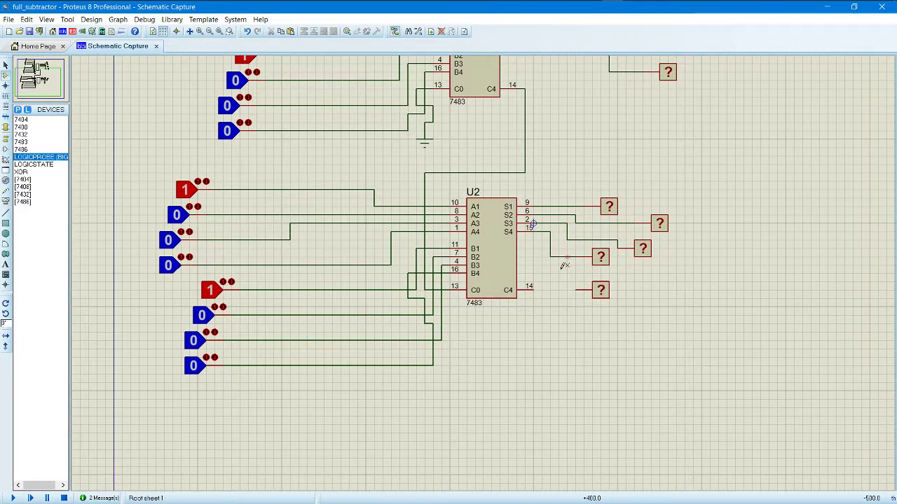
pyautogui.click(533, 287)
pyautogui.click(576, 290)
# Run the simulation and set the logic states feeding U2's A1 and B1 inputs to 0.
pyautogui.scroll(-1, 576, 329)
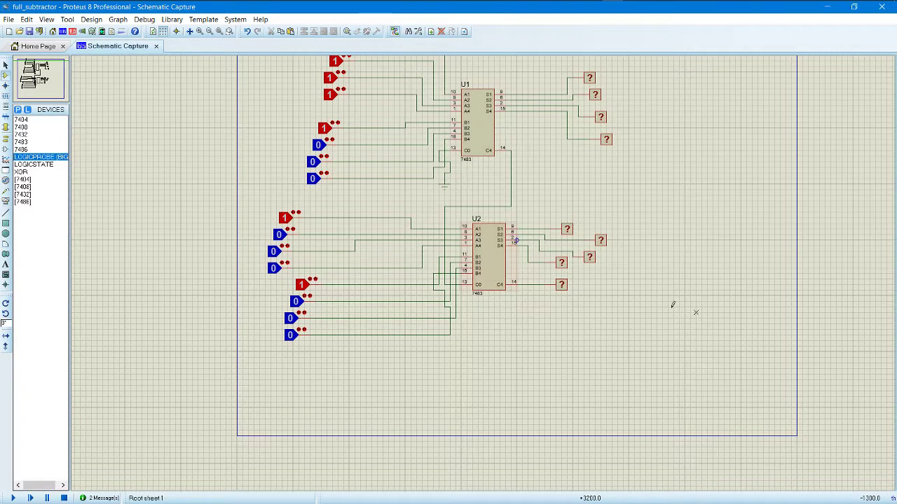
pyautogui.scroll(1, 568, 199)
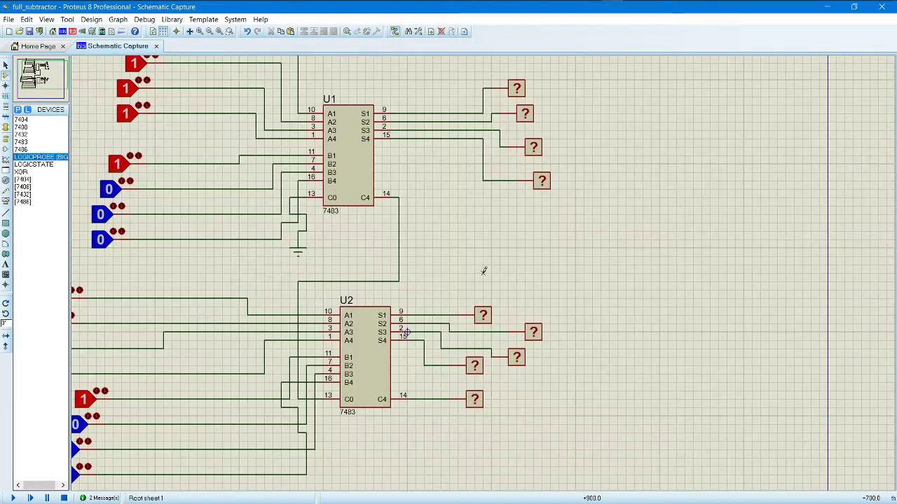
pyautogui.scroll(-2, 372, 287)
pyautogui.scroll(2, 483, 271)
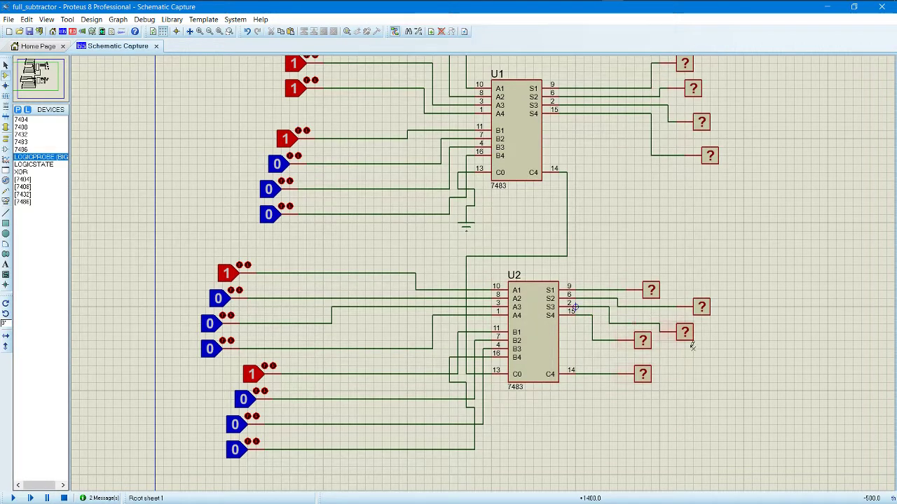
pyautogui.click(11, 499)
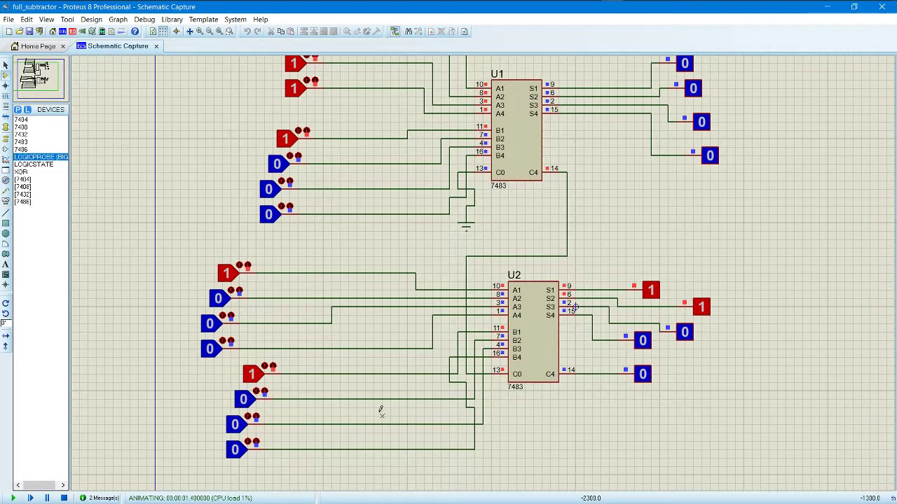
pyautogui.click(228, 275)
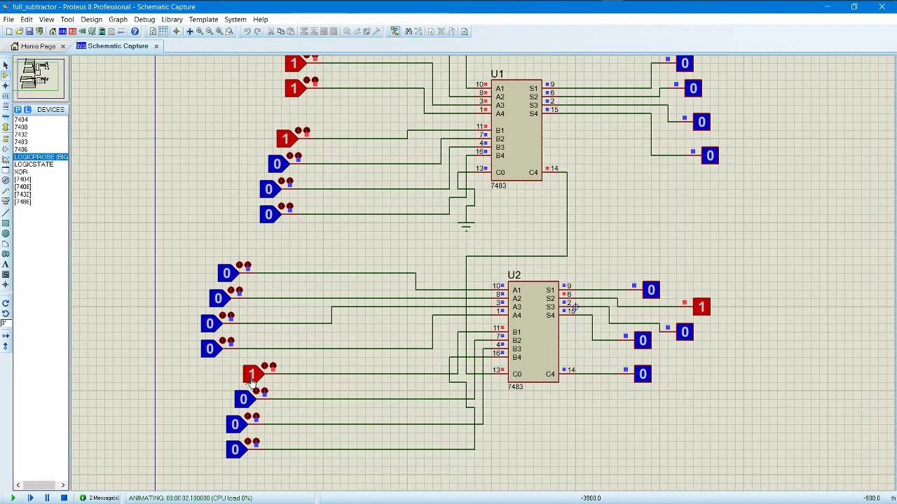
pyautogui.click(251, 377)
# Examine how U1's carry output affects U2's sum probes across both cascaded adders in the running simulation.
pyautogui.scroll(1, 643, 419)
pyautogui.scroll(-3, 481, 268)
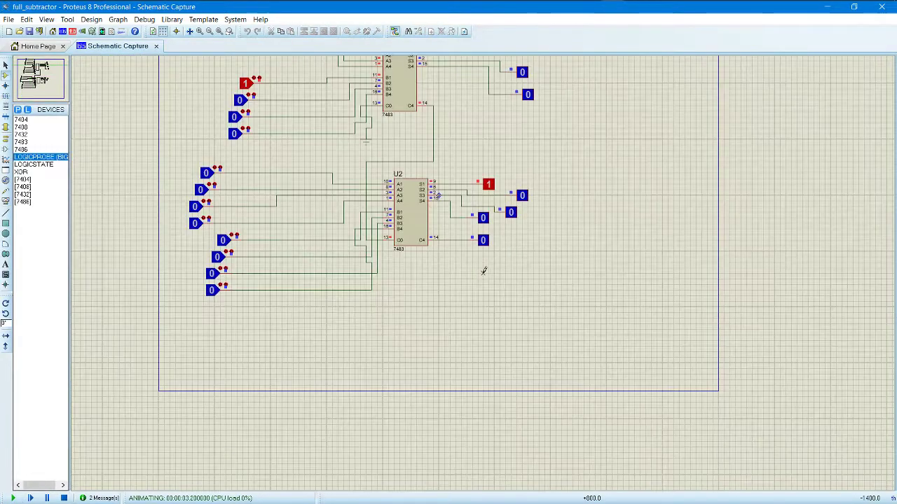
pyautogui.scroll(1, 439, 195)
pyautogui.scroll(-2, 491, 232)
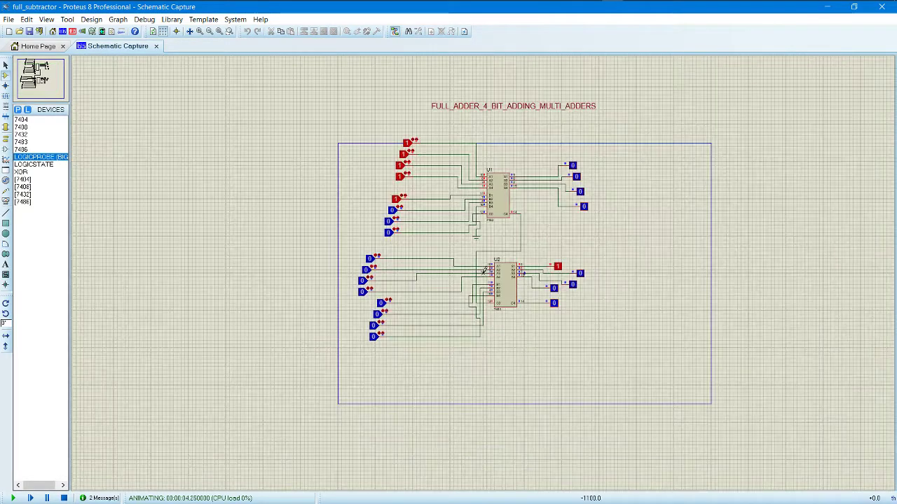
pyautogui.scroll(1, 544, 274)
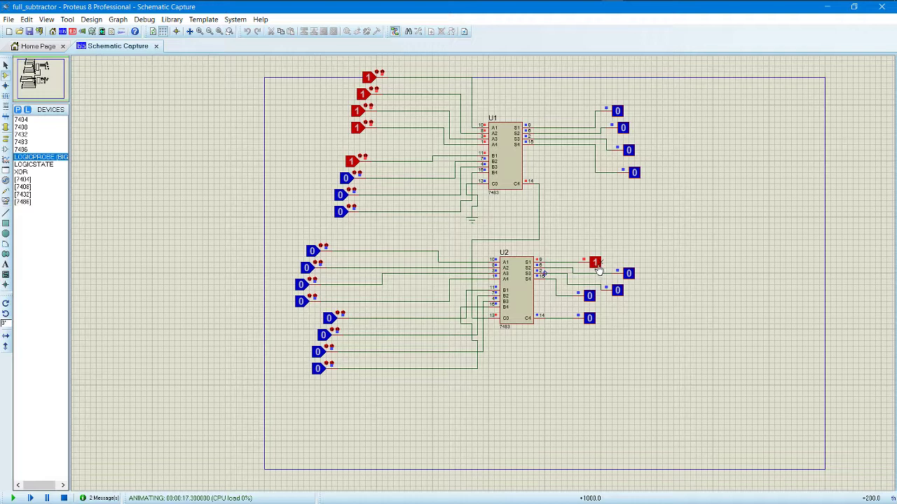
pyautogui.scroll(1, 598, 271)
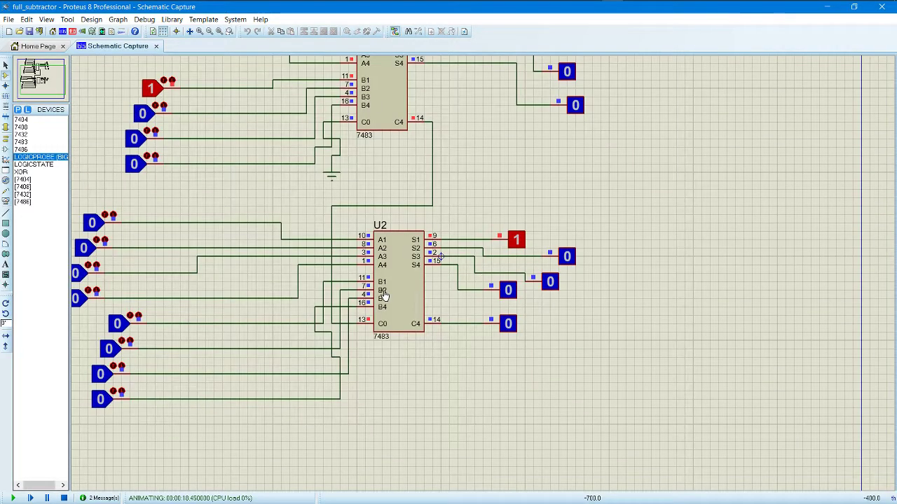
pyautogui.scroll(-1, 416, 288)
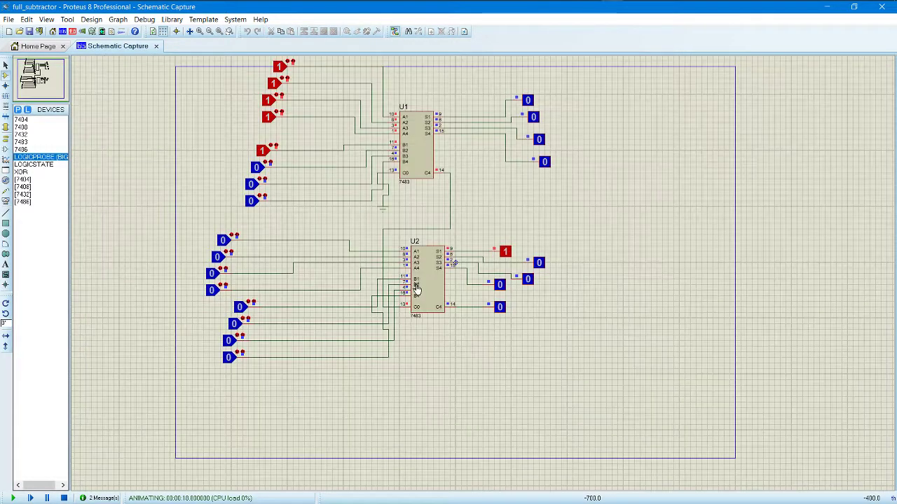
# Set the logic states feeding U1's B2, B3 and B4 inputs to 1 in the running simulation.
pyautogui.click(256, 169)
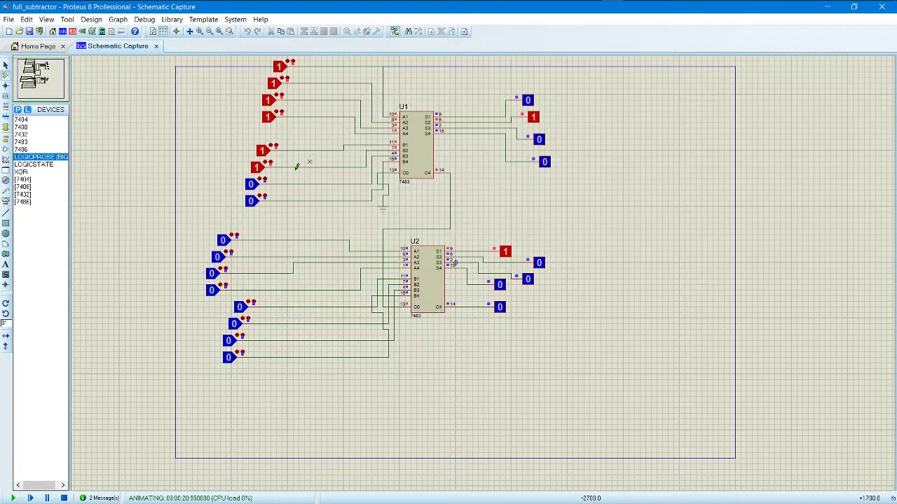
pyautogui.click(257, 188)
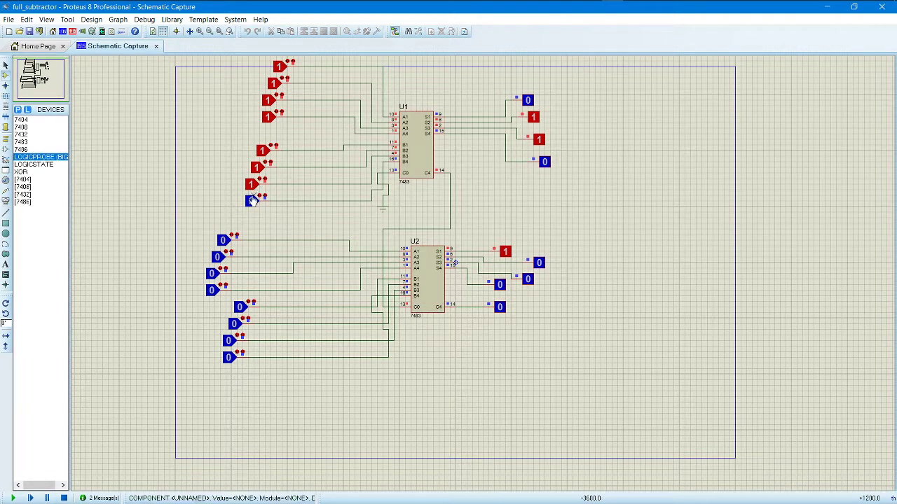
pyautogui.click(252, 202)
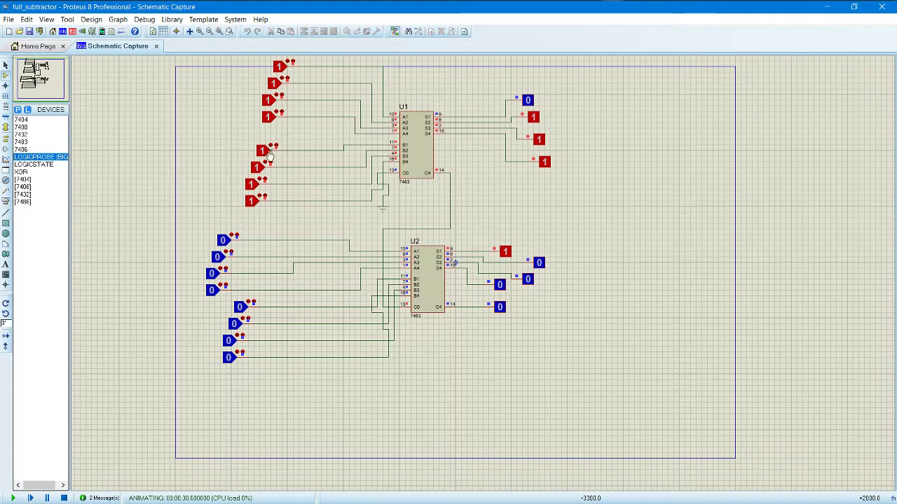
# Test the logic state on U2's A1 input, leaving it at 1, and set the rest of U2's A and B logic states to 1.
pyautogui.click(222, 242)
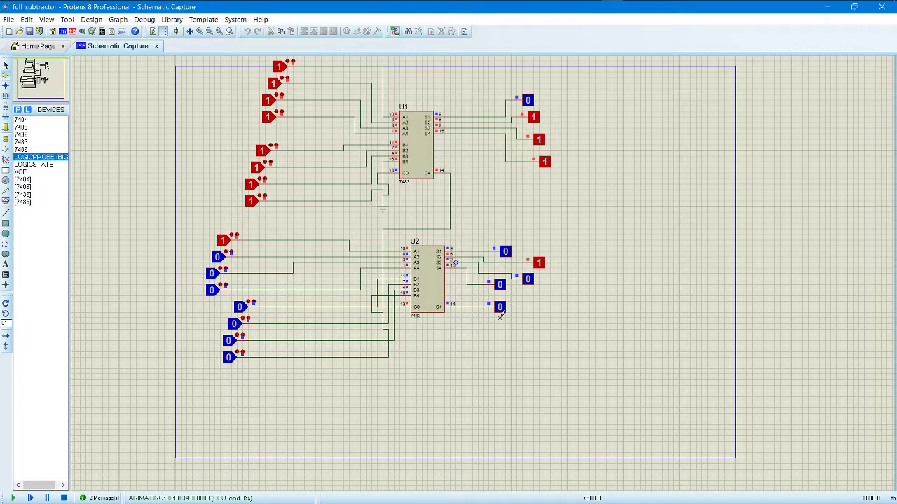
pyautogui.click(223, 242)
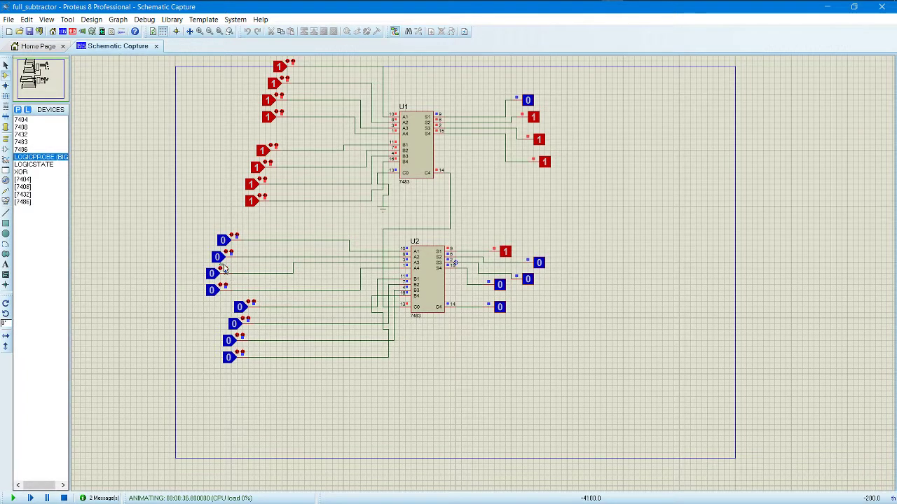
pyautogui.click(224, 241)
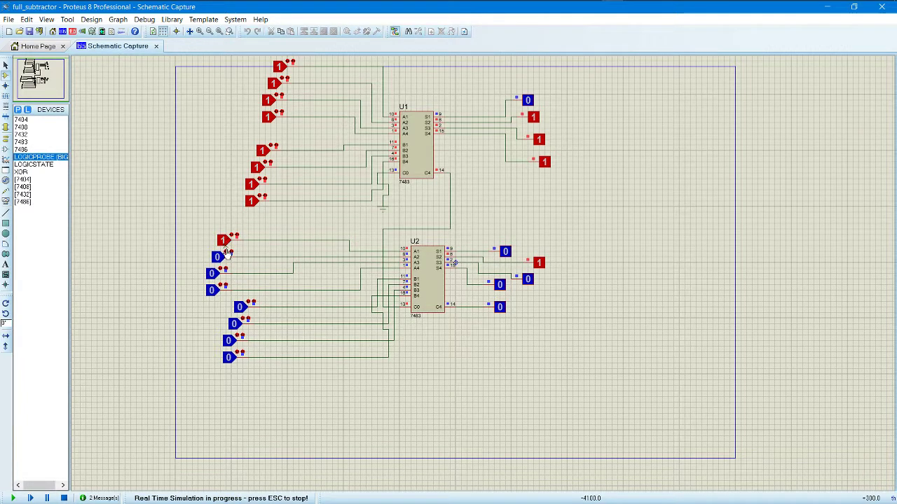
pyautogui.click(219, 257)
pyautogui.click(213, 274)
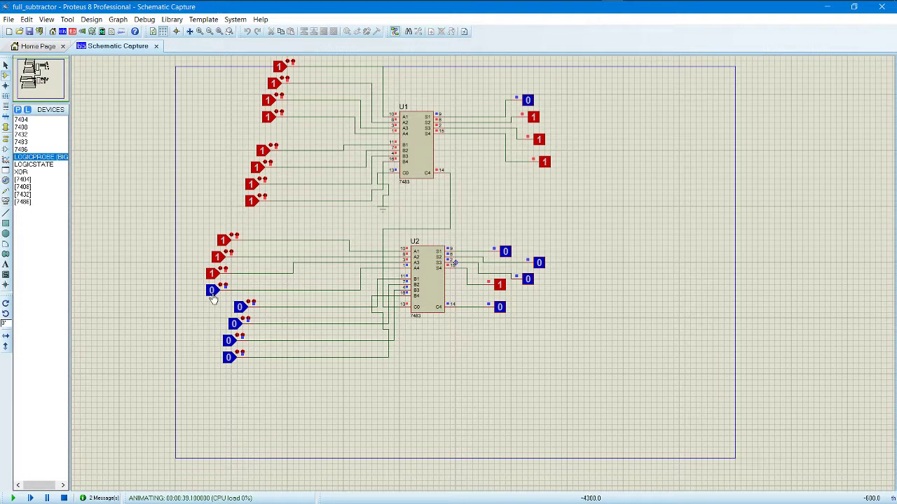
pyautogui.click(212, 292)
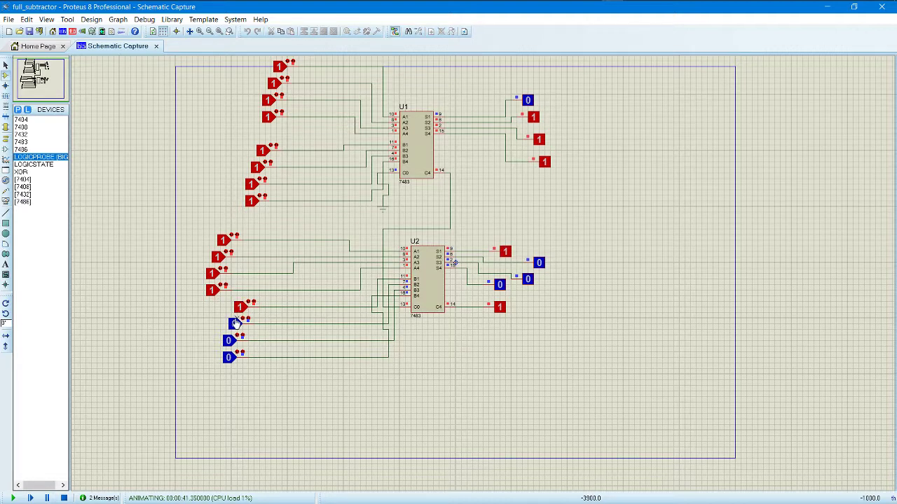
pyautogui.click(231, 341)
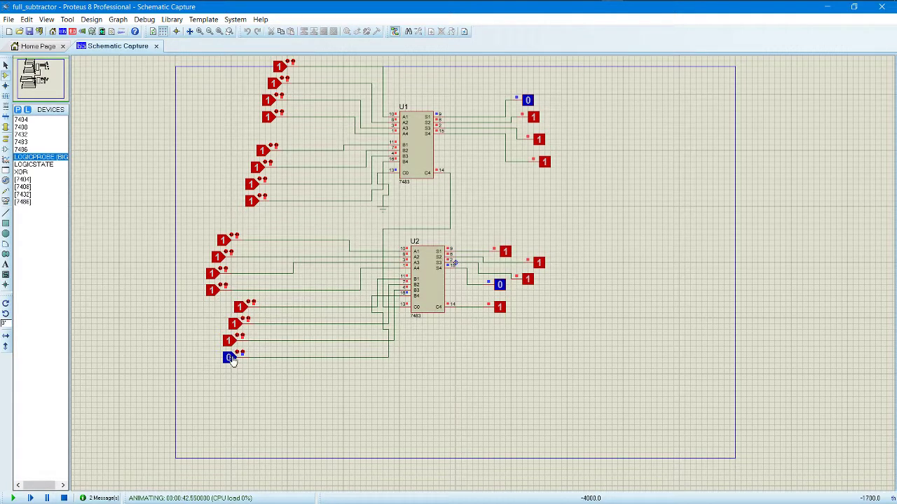
pyautogui.click(229, 358)
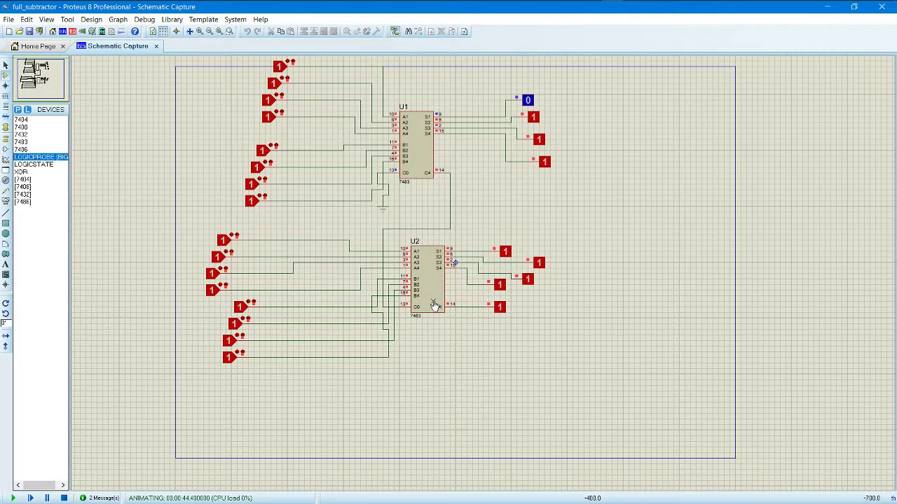
# Examine the sum and carry probes of both cascaded adders up close and as a whole, and stop the simulation.
pyautogui.scroll(1, 435, 307)
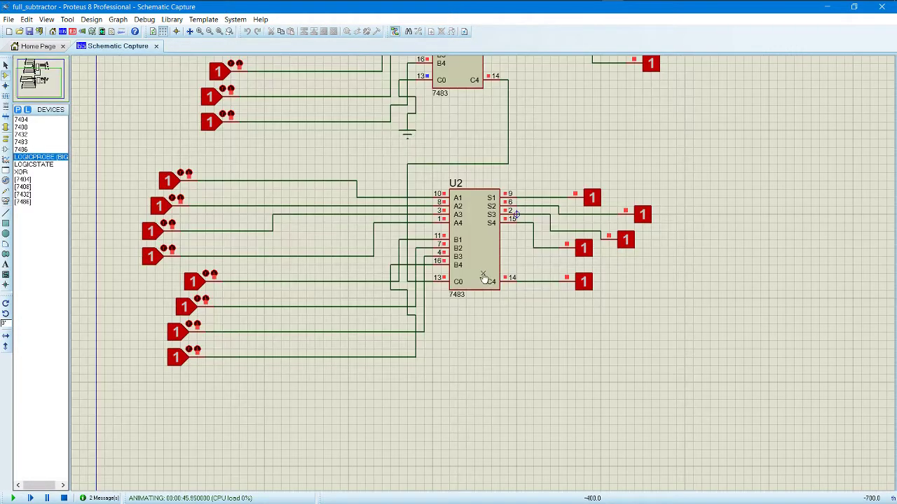
pyautogui.scroll(-2, 484, 274)
pyautogui.scroll(1, 483, 272)
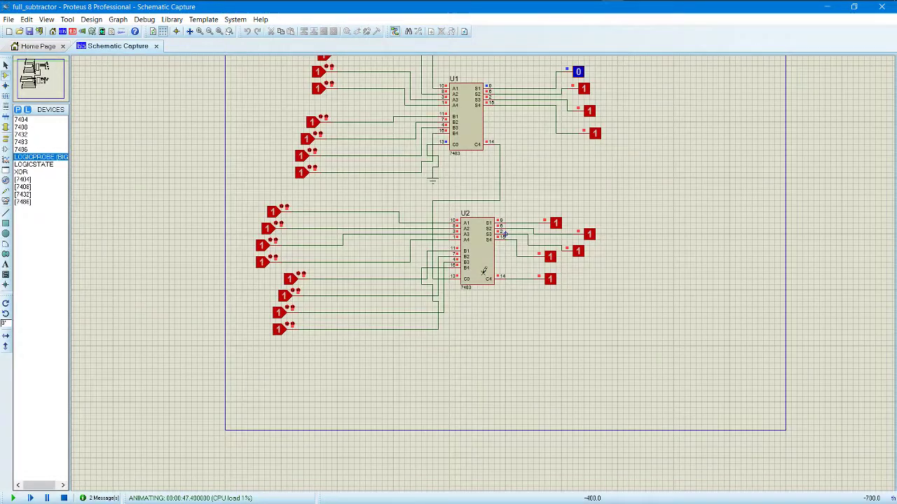
pyautogui.scroll(1, 483, 272)
pyautogui.scroll(-1, 458, 310)
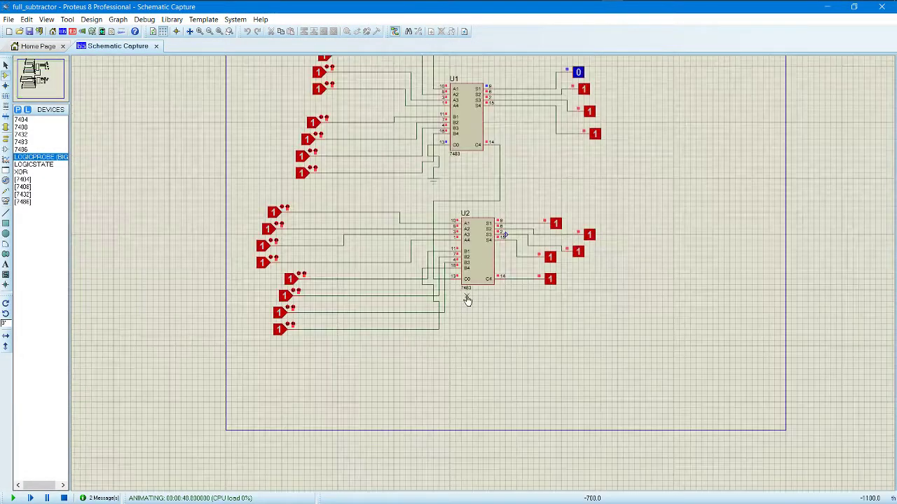
pyautogui.scroll(1, 517, 216)
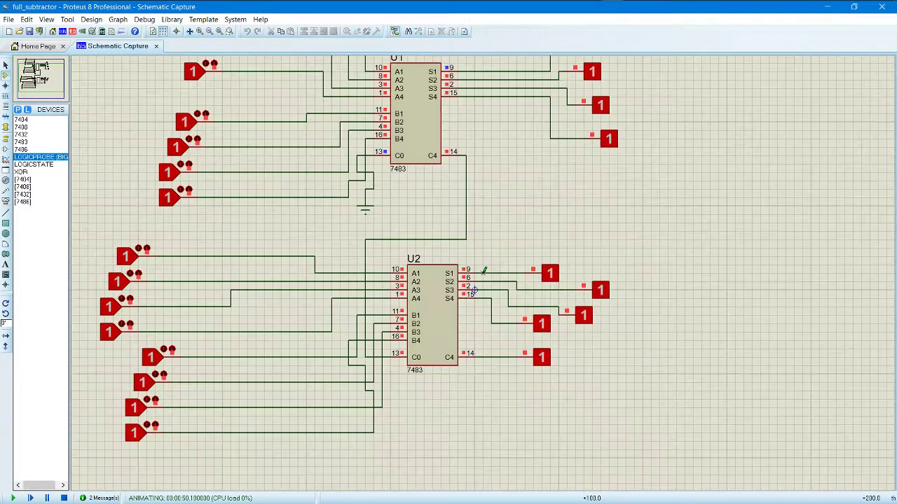
pyautogui.scroll(-2, 484, 271)
pyautogui.scroll(1, 484, 272)
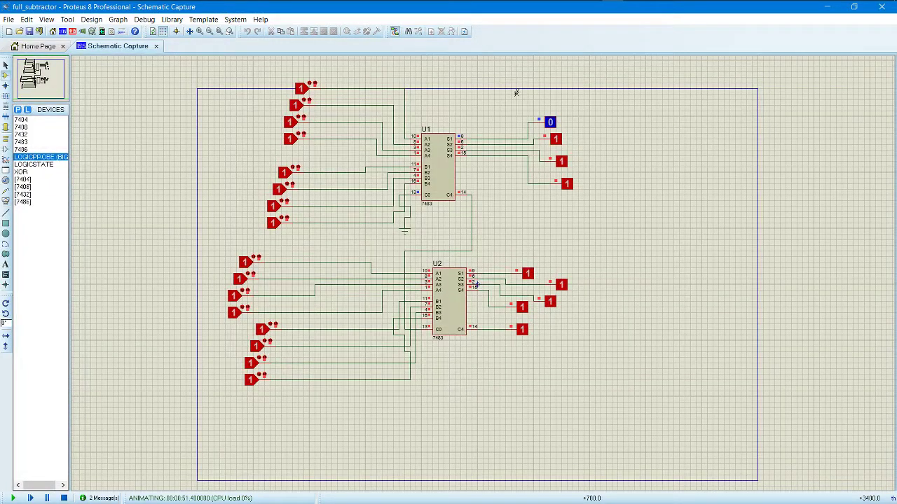
pyautogui.scroll(2, 483, 273)
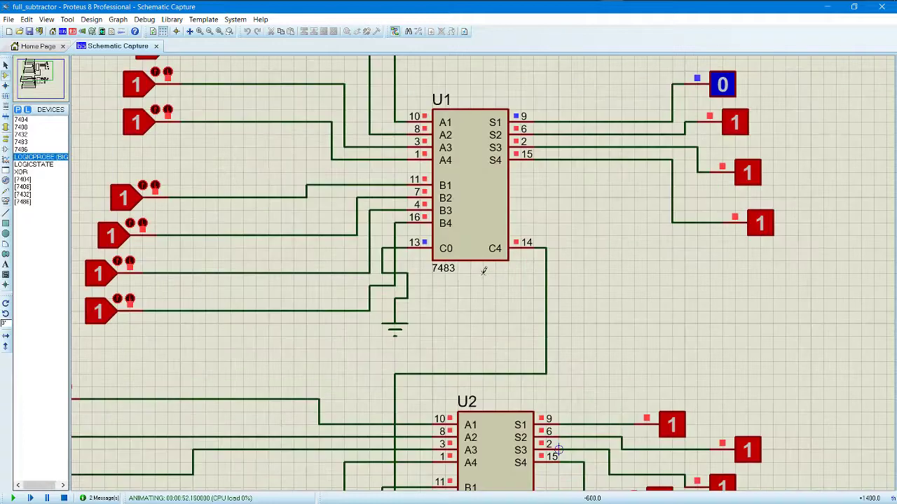
pyautogui.scroll(-2, 483, 272)
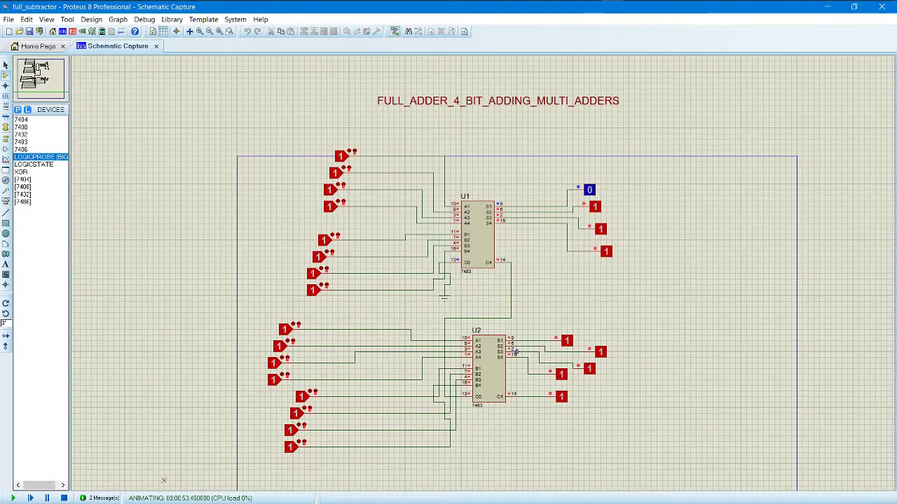
pyautogui.click(63, 498)
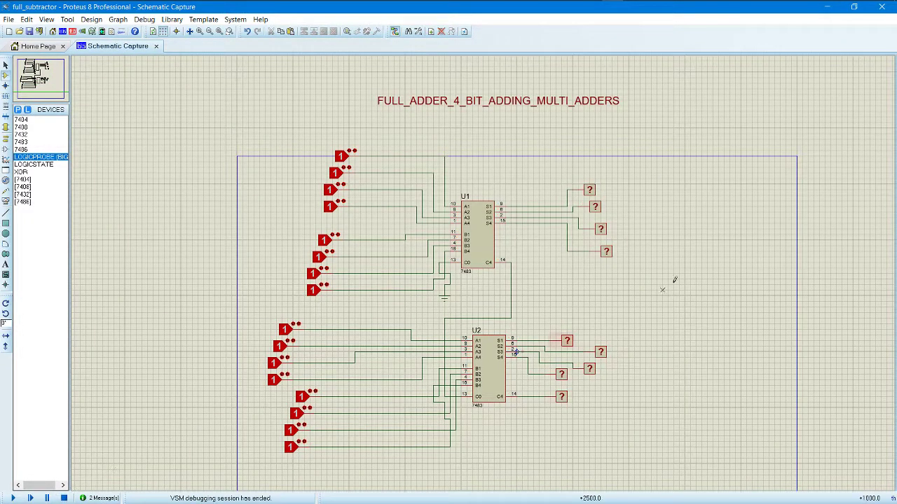